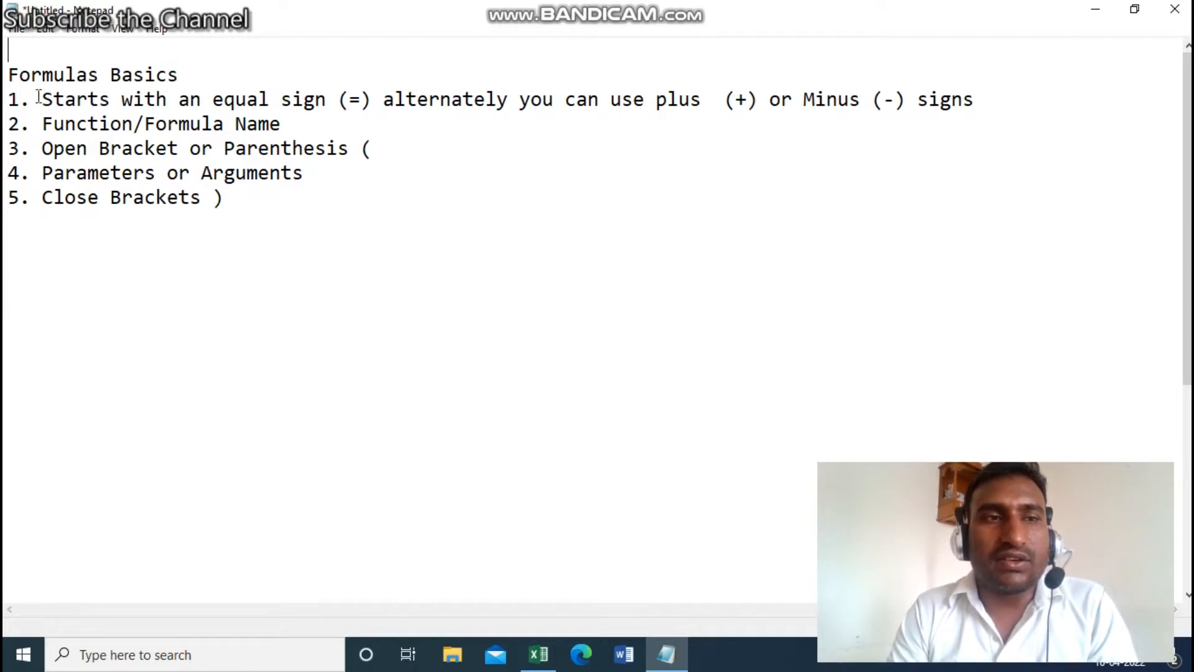
- Highlight the Formulas Basics list, then the equal-sign and Open Bracket rules in Notepad
{"action": "left_click_drag", "start_coordinate": [42, 98], "coordinate": [258, 195]}
{"action": "left_click", "coordinate": [258, 194]}
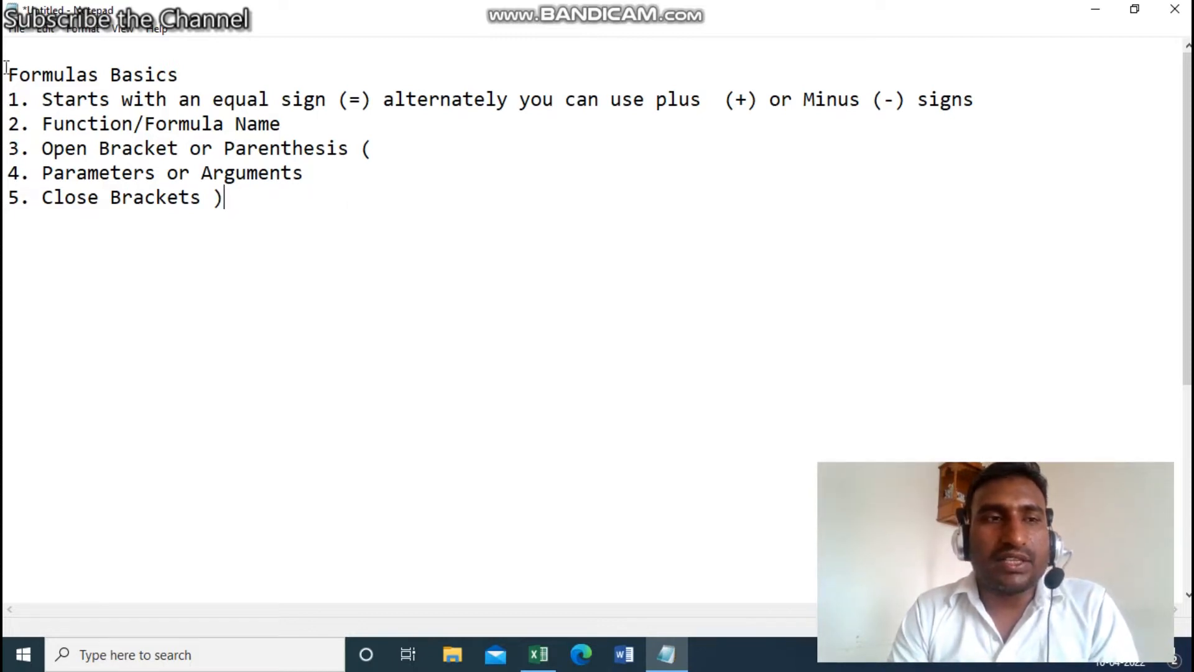
{"action": "left_click_drag", "start_coordinate": [41, 99], "coordinate": [362, 99]}
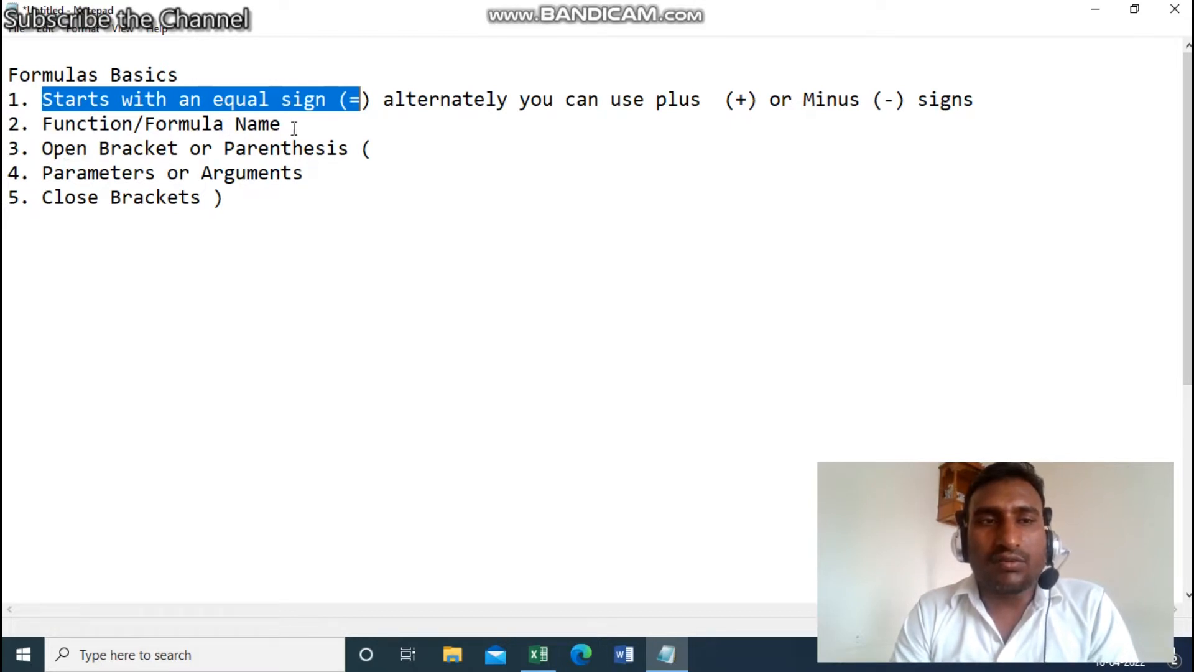
{"action": "left_click", "coordinate": [43, 152]}
{"action": "key", "text": "shift+Right"}
{"action": "key", "text": "shift+Right"}
{"action": "key", "text": "shift+Right"}
{"action": "key", "text": "shift+Right"}
{"action": "key", "text": "shift+Right"}
{"action": "key", "text": "shift+Right"}
{"action": "key", "text": "shift+Right"}
{"action": "key", "text": "shift+Right"}
{"action": "key", "text": "shift+Right"}
{"action": "key", "text": "shift+Right"}
{"action": "key", "text": "shift+Right"}
{"action": "key", "text": "shift+Right"}
{"action": "key", "text": "shift+Right"}
{"action": "key", "text": "shift+Right"}
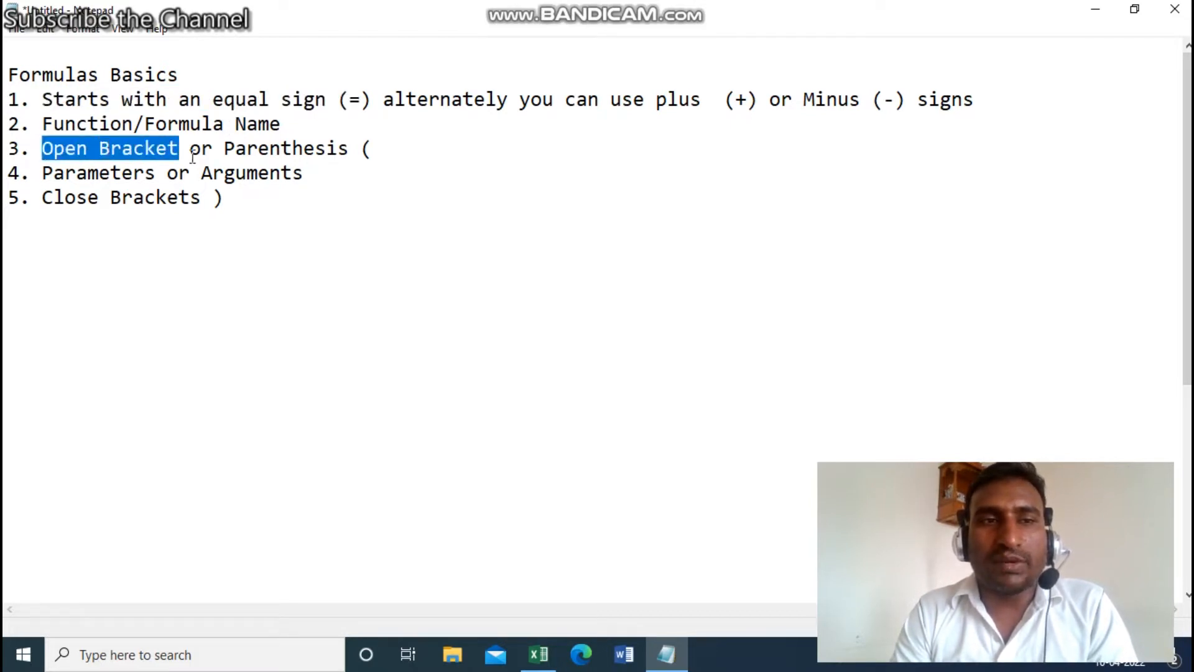
{"action": "key", "text": "shift+Left"}
- Highlight the Parameters or Arguments and Close Brackets rules, then all five rules, and switch to Excel
{"action": "left_click_drag", "start_coordinate": [43, 177], "coordinate": [193, 181]}
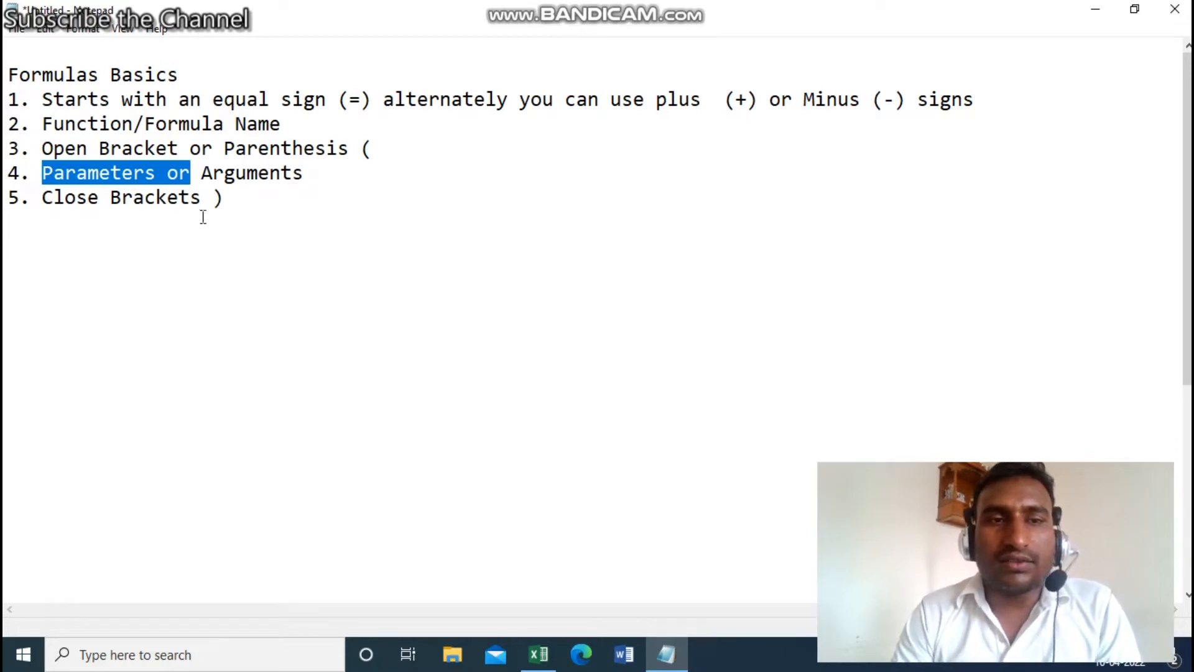
{"action": "left_click_drag", "start_coordinate": [254, 203], "coordinate": [53, 198]}
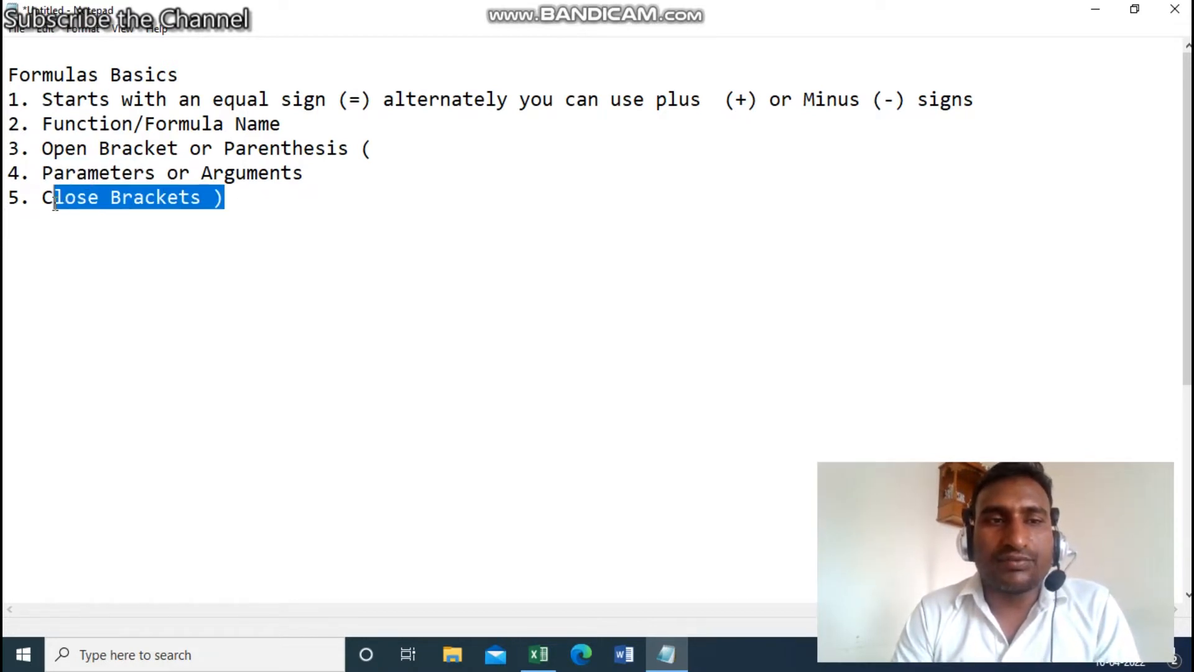
{"action": "left_click", "coordinate": [257, 212]}
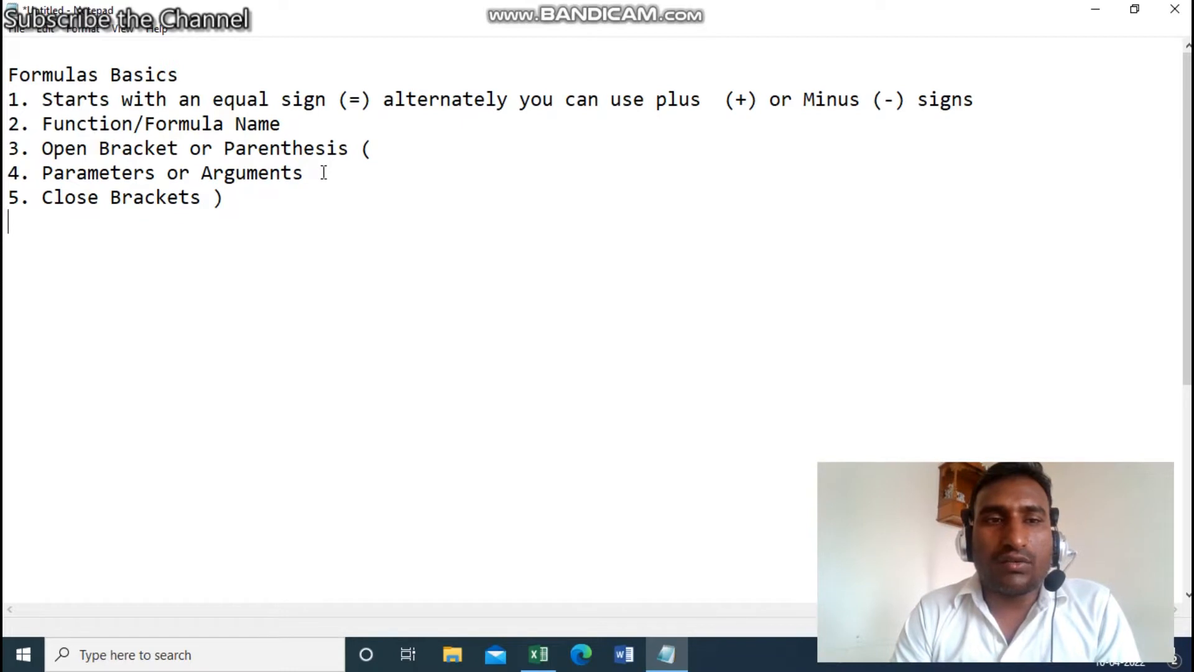
{"action": "left_click_drag", "start_coordinate": [304, 173], "coordinate": [46, 175]}
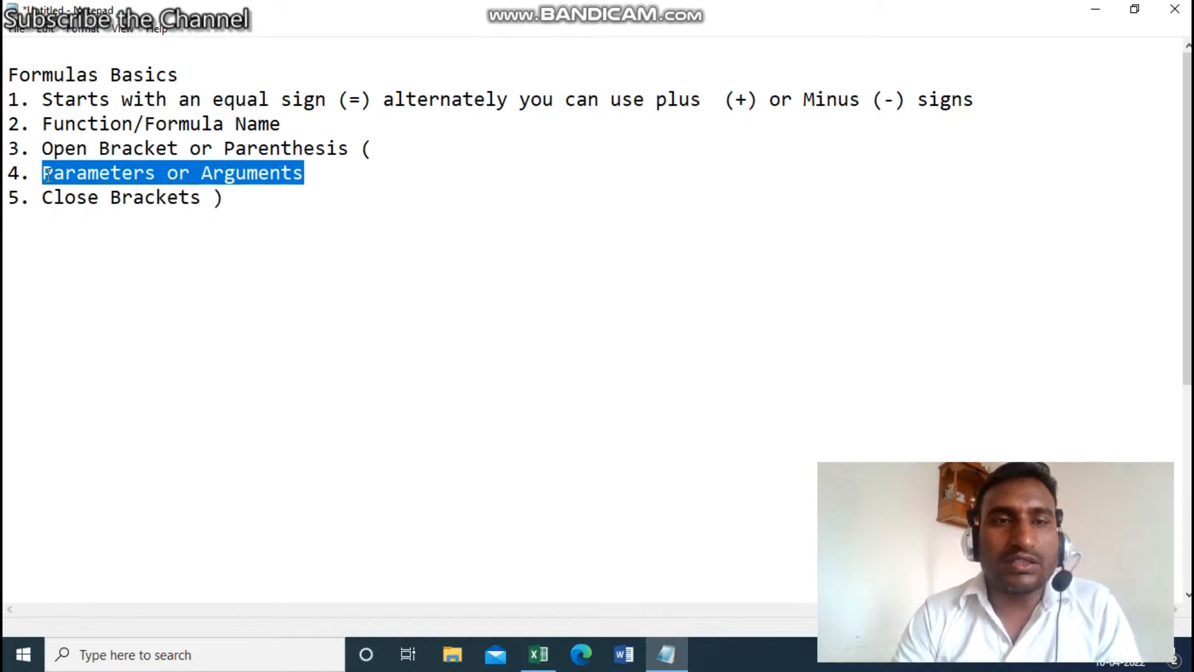
{"action": "left_click", "coordinate": [317, 217]}
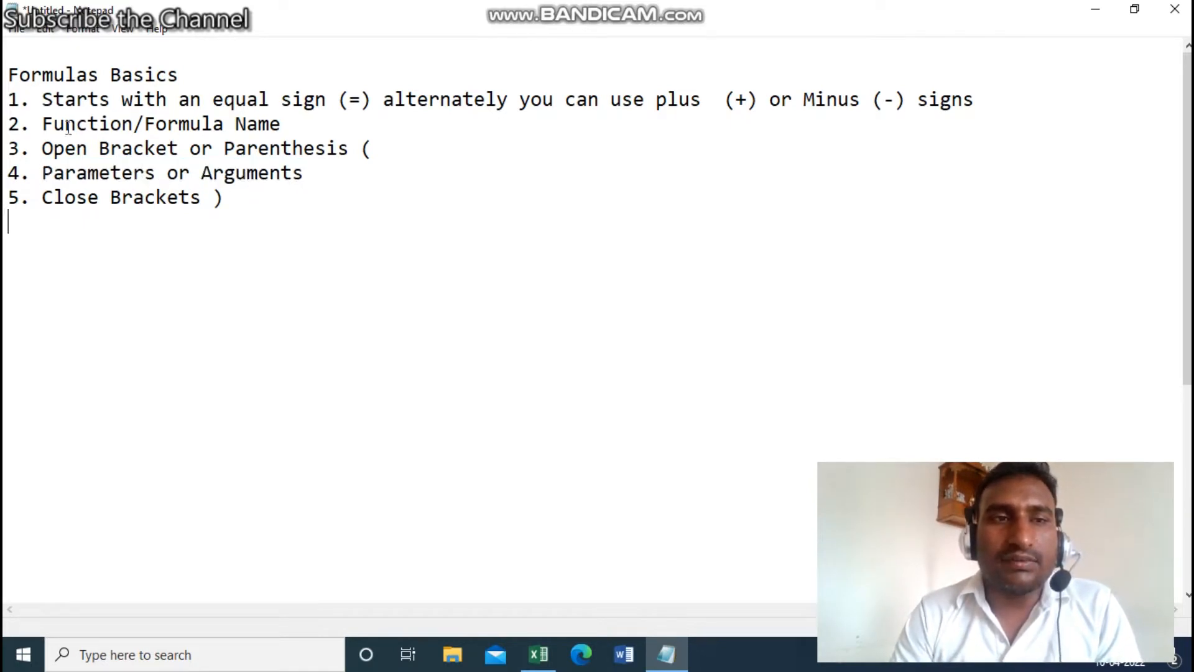
{"action": "left_click_drag", "start_coordinate": [41, 92], "coordinate": [241, 195]}
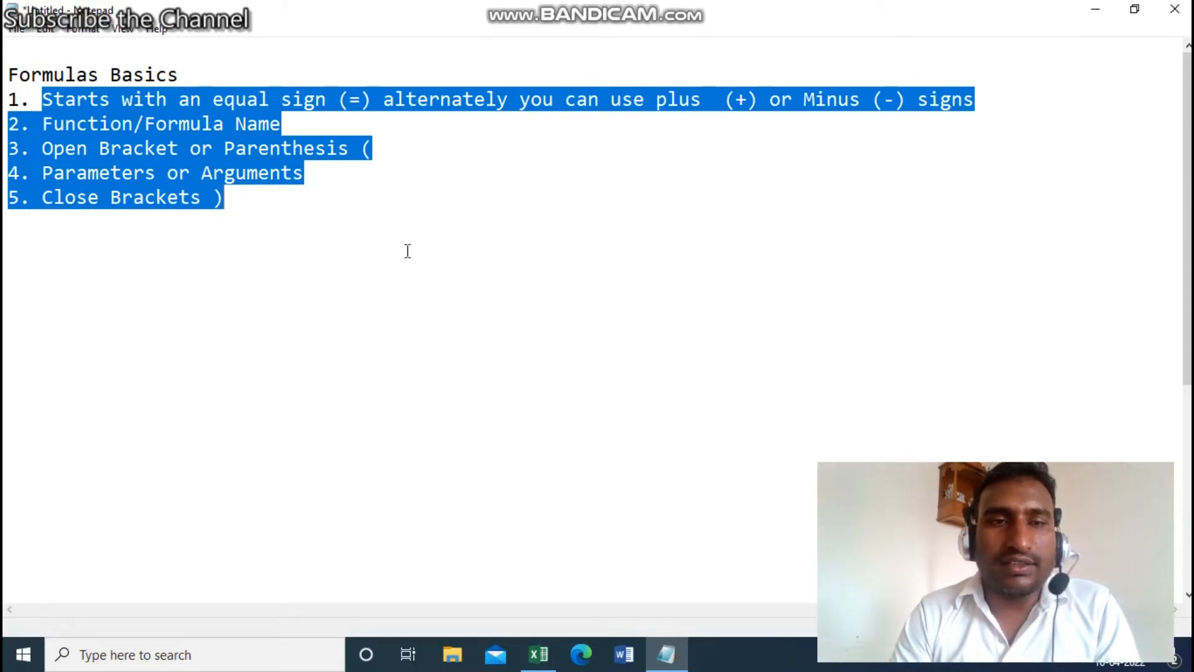
{"action": "left_click", "coordinate": [539, 655]}
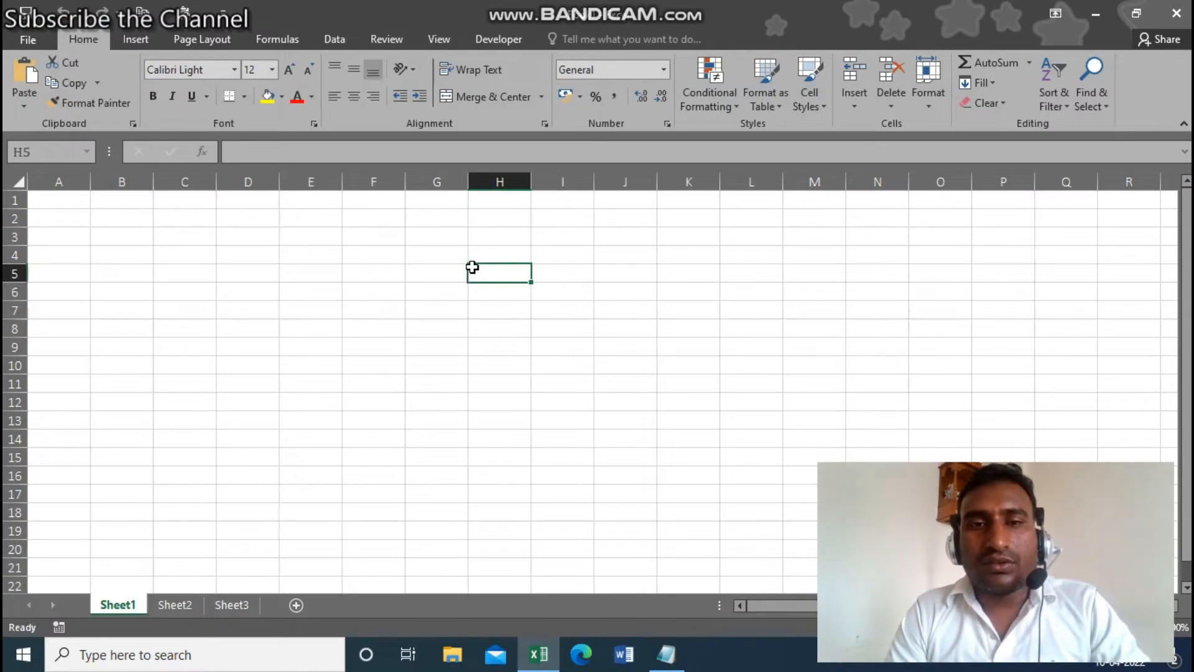
- In H4, start a SUM formula with = and then with +, cancelling each
{"action": "left_click", "coordinate": [488, 248]}
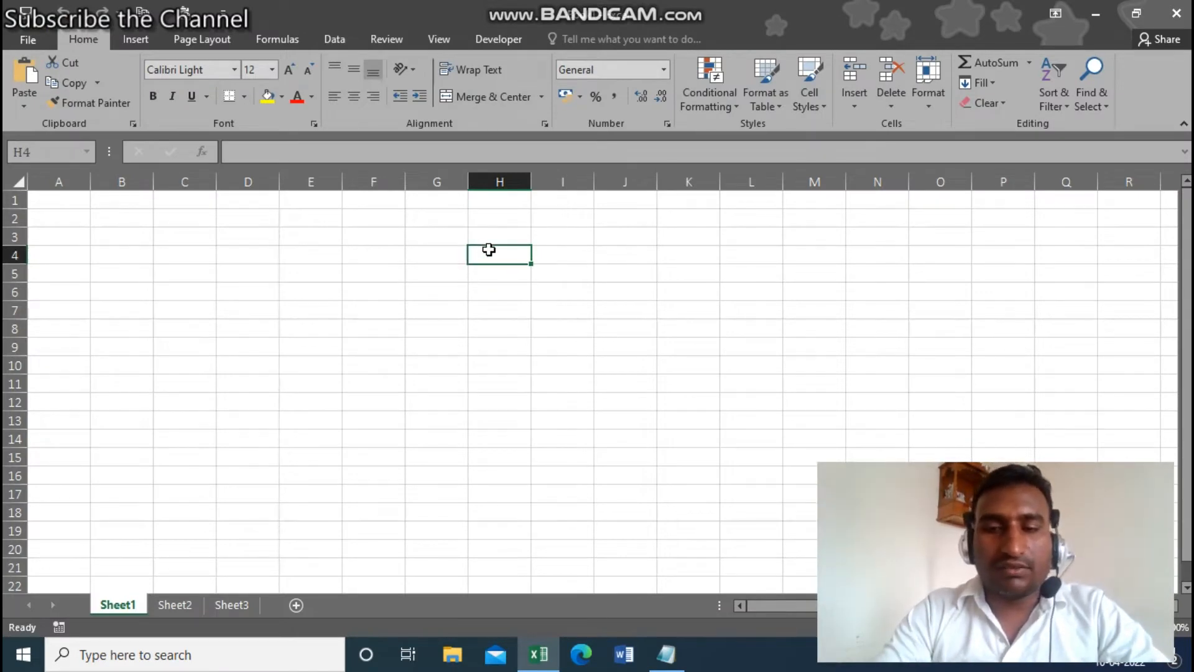
{"action": "type", "text": "="}
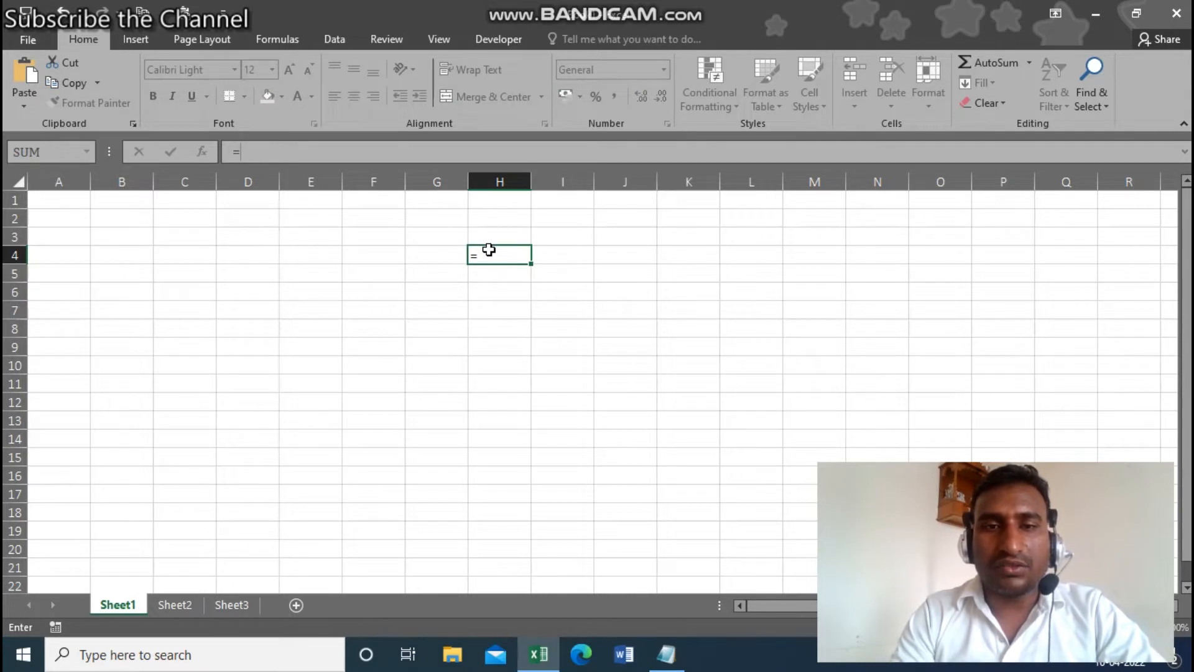
{"action": "type", "text": "sum"}
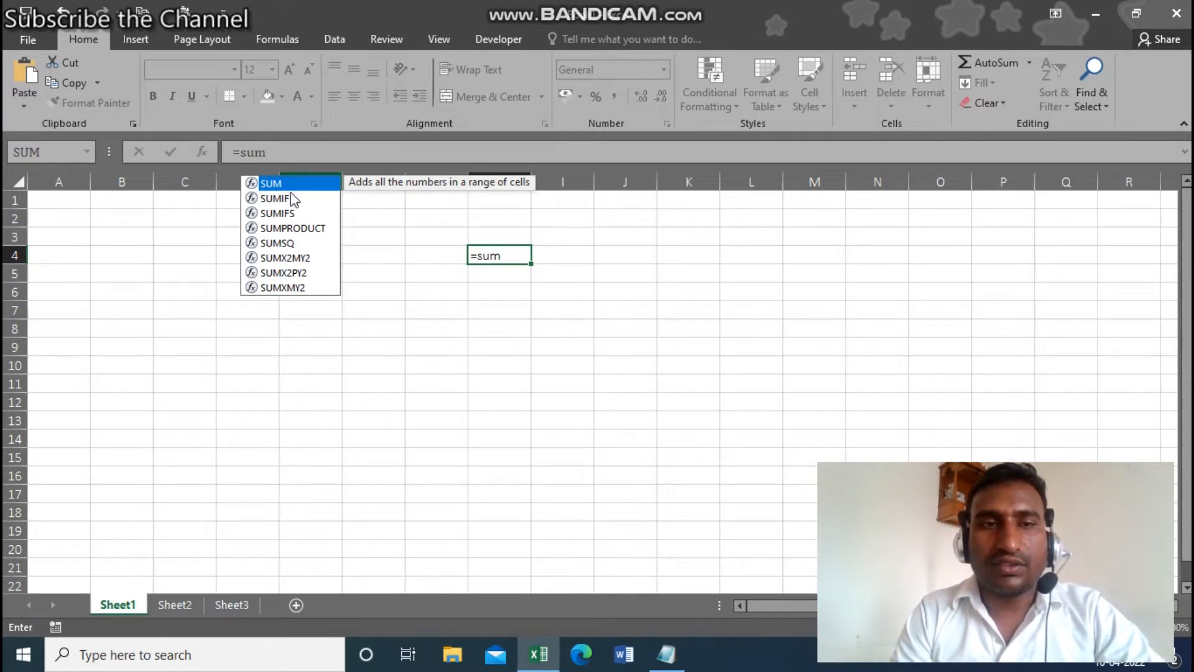
{"action": "key", "text": "Escape"}
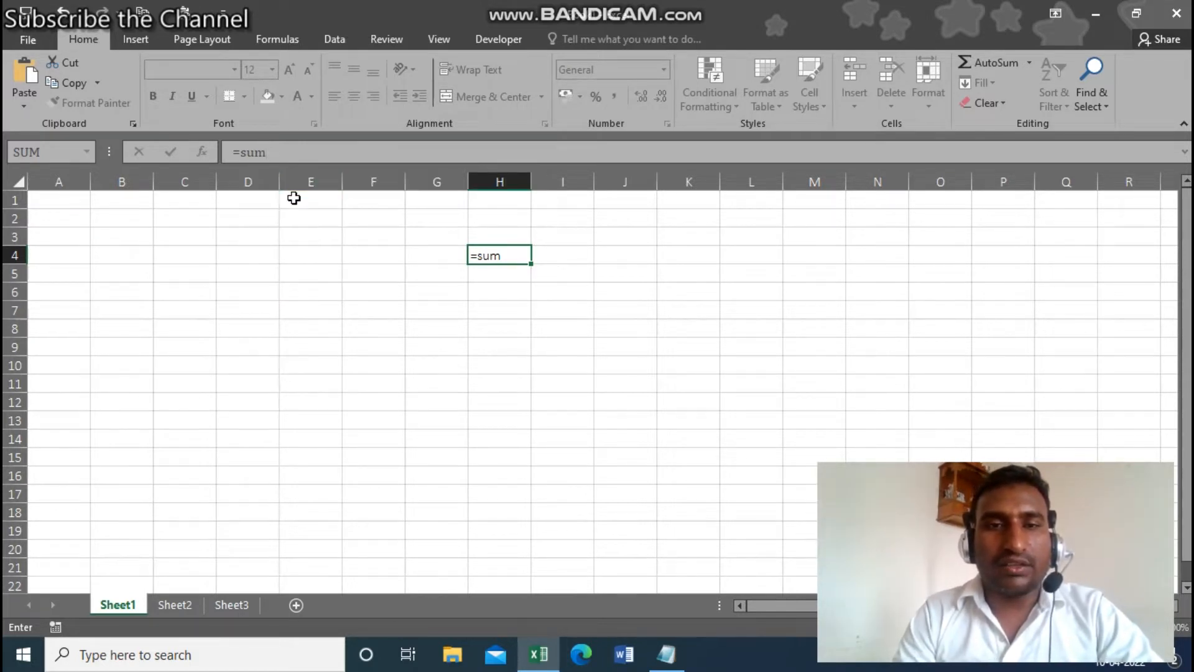
{"action": "key", "text": "Escape"}
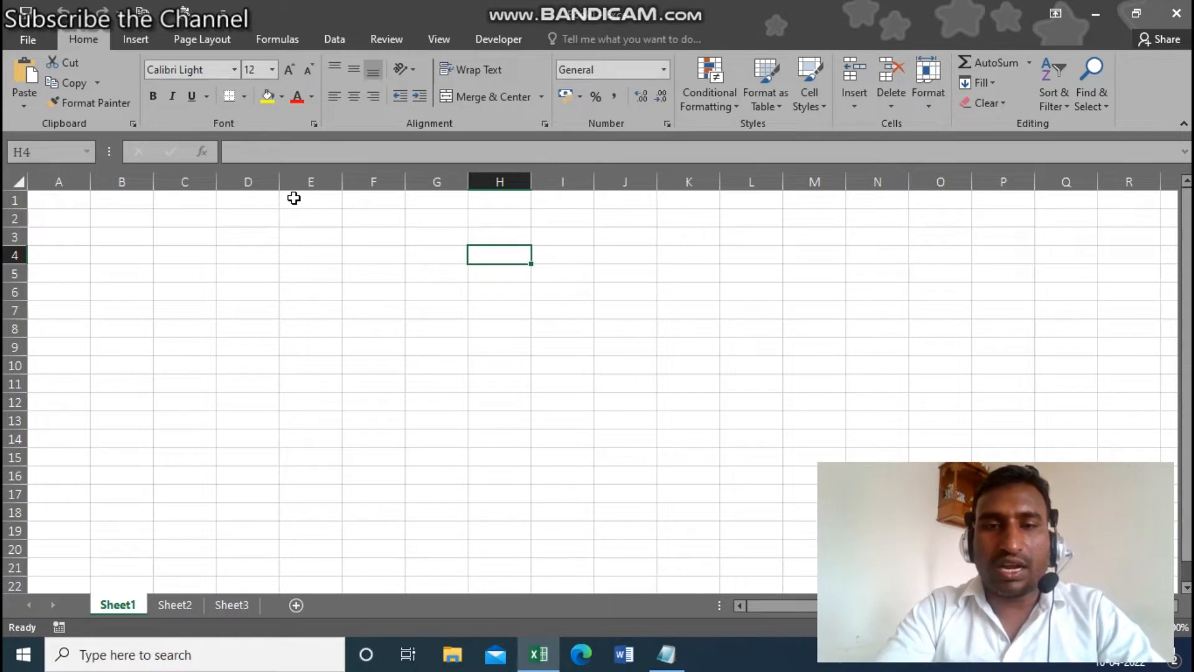
{"action": "type", "text": "+"}
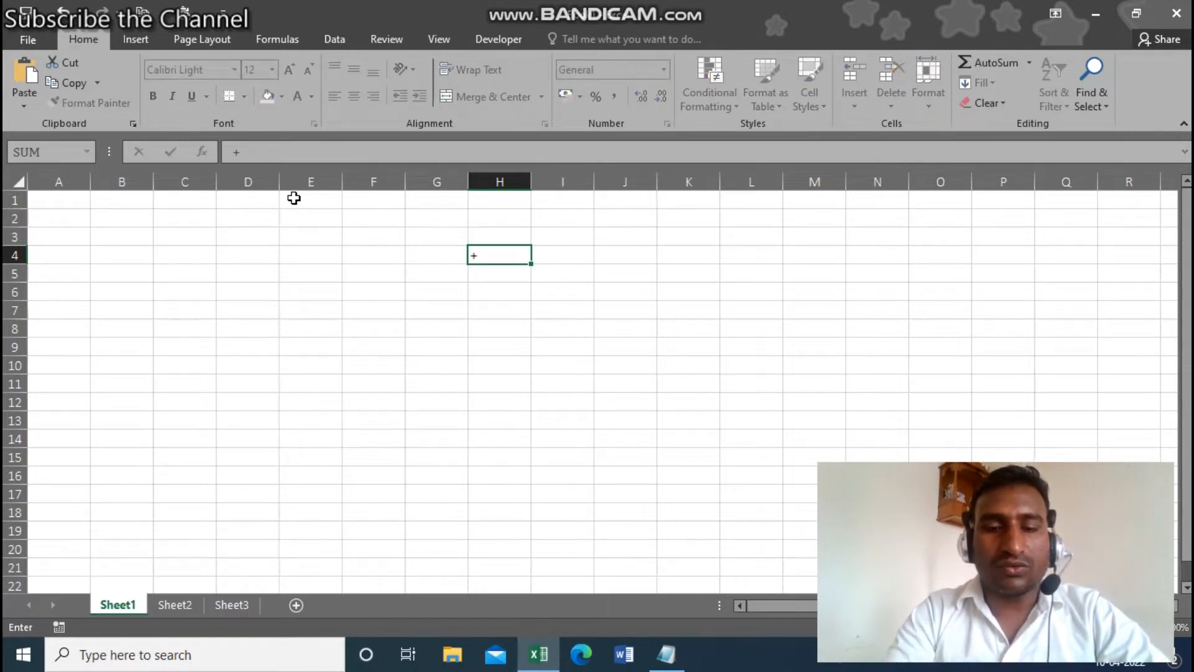
{"action": "type", "text": "sum"}
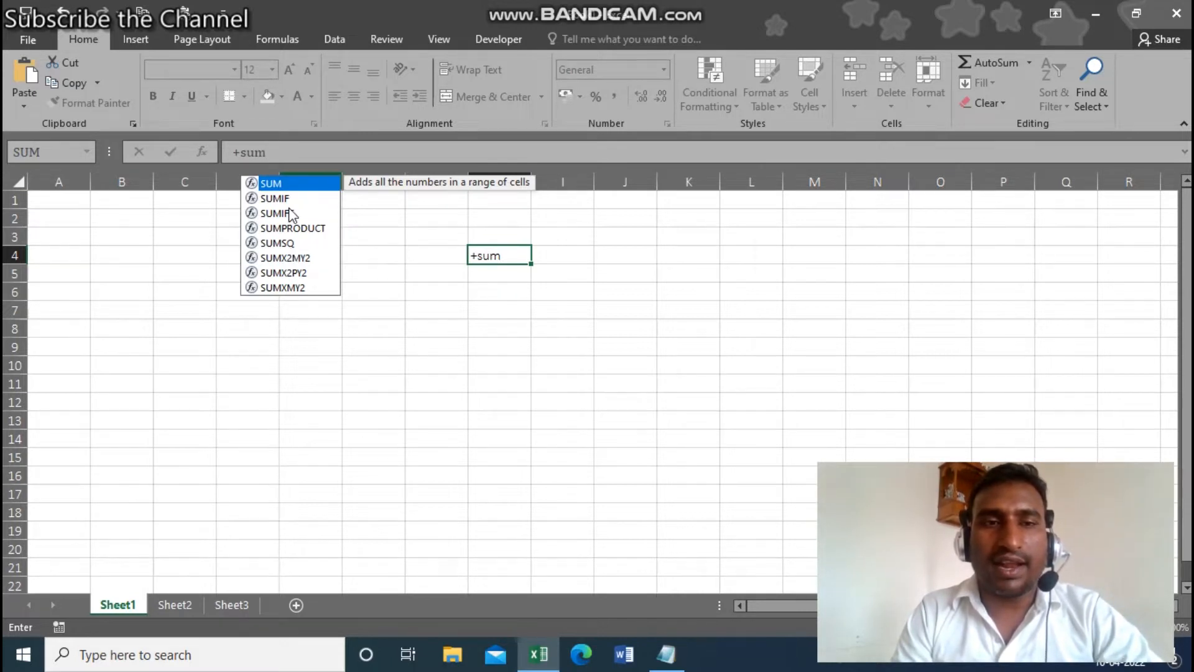
{"action": "key", "text": "Escape"}
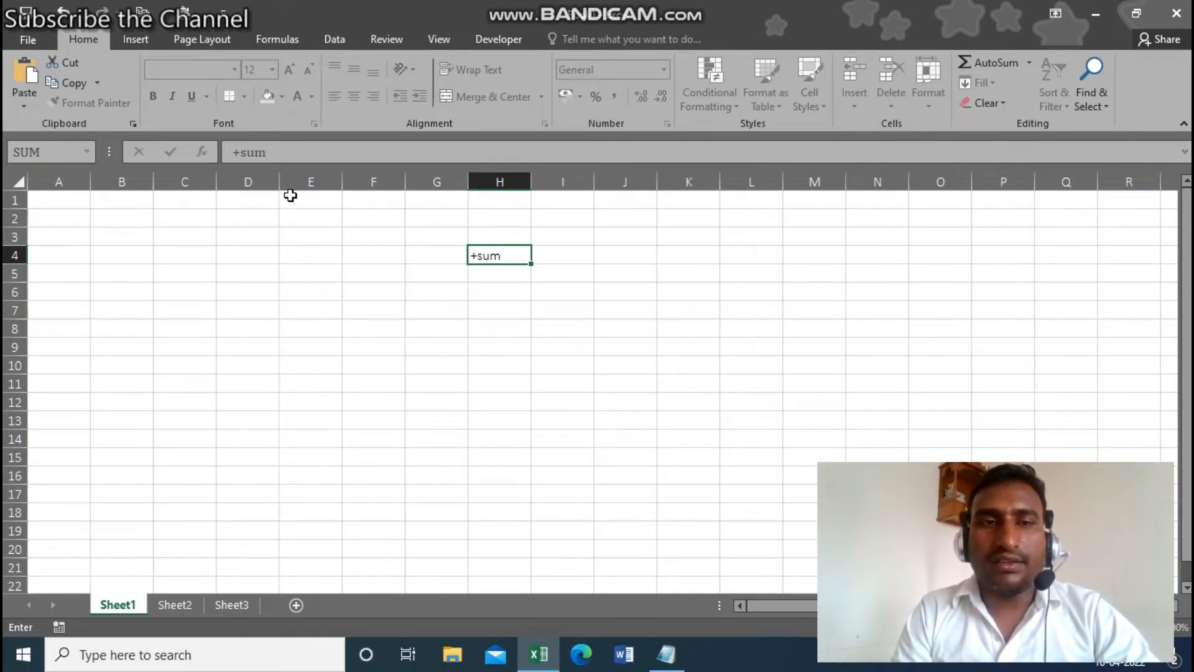
{"action": "key", "text": "Escape"}
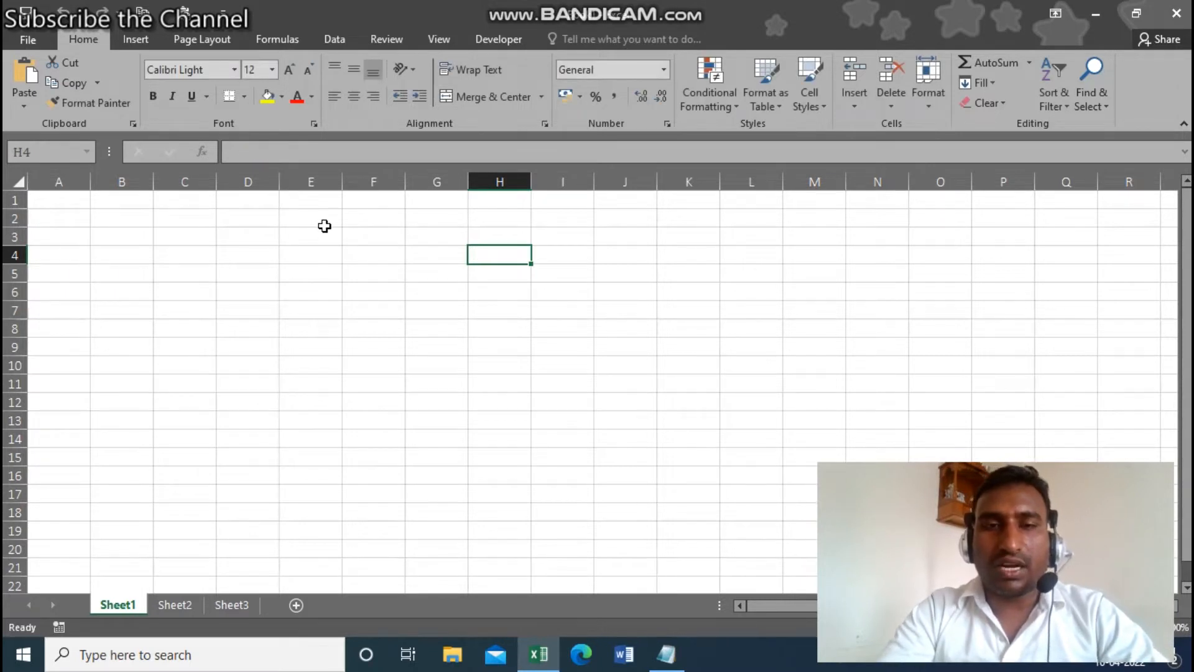
- Start a -SUM formula in H4, cancel it, and go back to the Notepad notes
{"action": "type", "text": "-sum"}
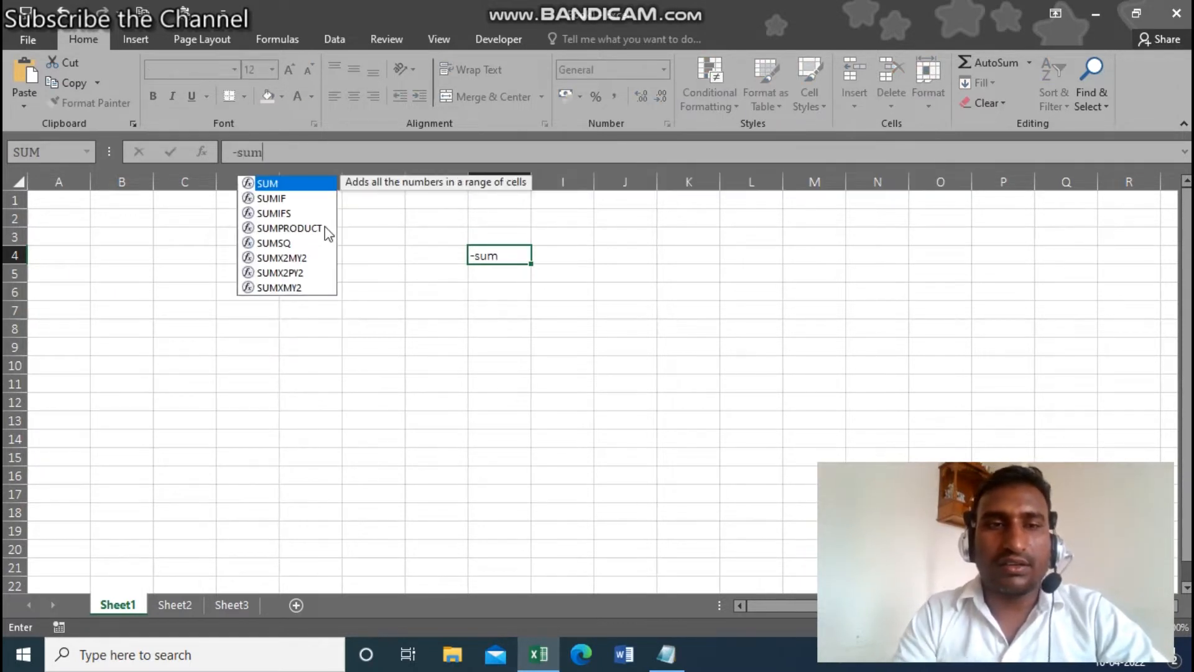
{"action": "key", "text": "Tab"}
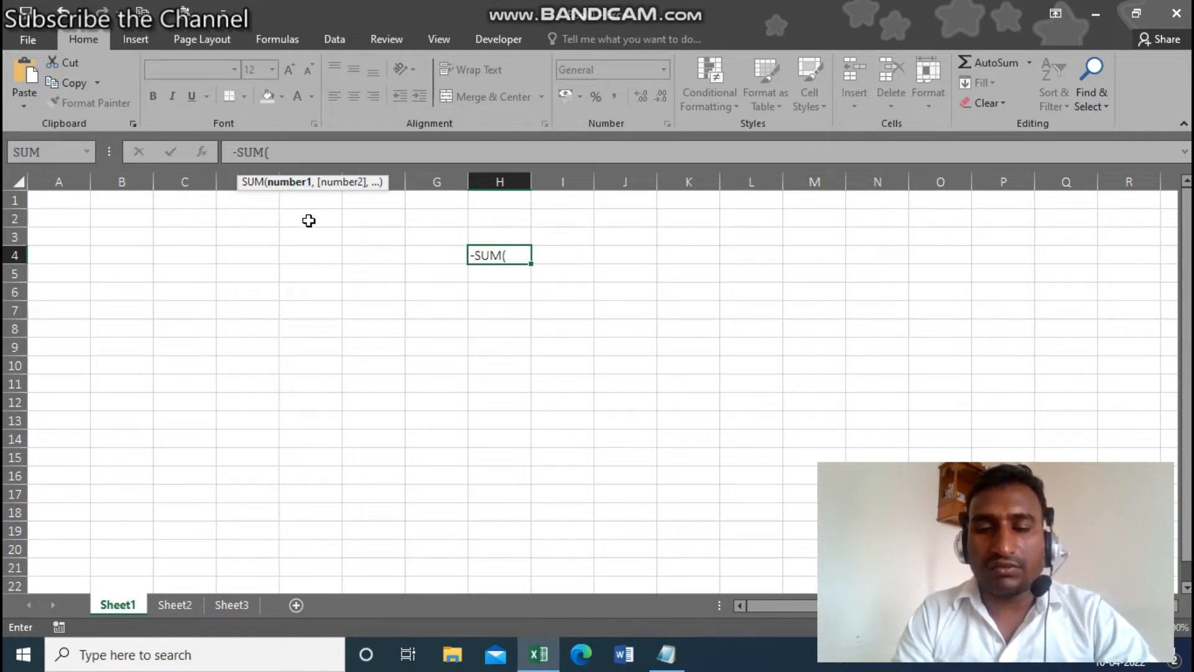
{"action": "key", "text": "BackSpace"}
{"action": "key", "text": "Escape"}
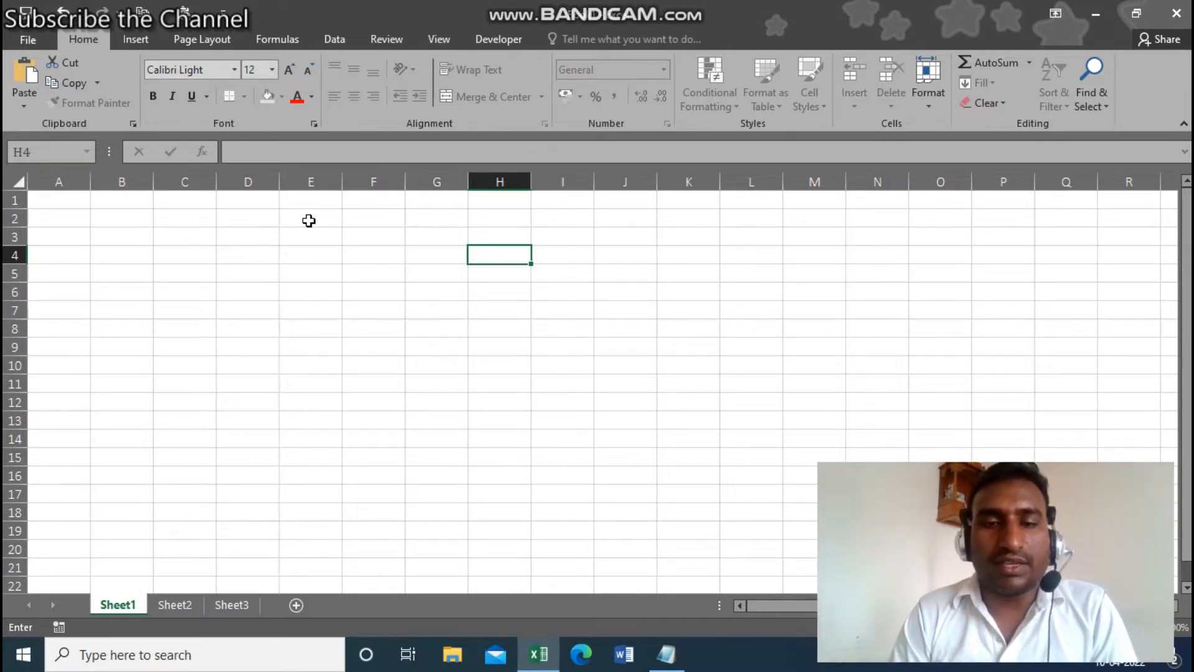
{"action": "left_click", "coordinate": [666, 654]}
- Enter =SUM(50,80,60) in H4 so it displays 190
{"action": "left_click", "coordinate": [669, 652]}
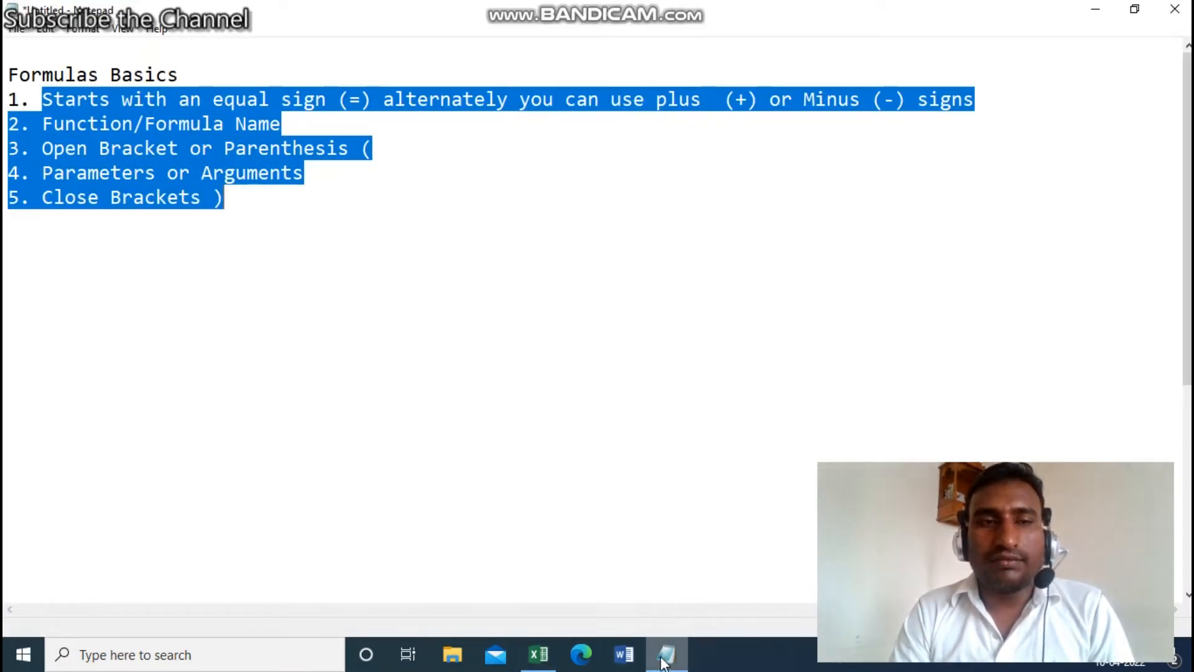
{"action": "type", "text": "="}
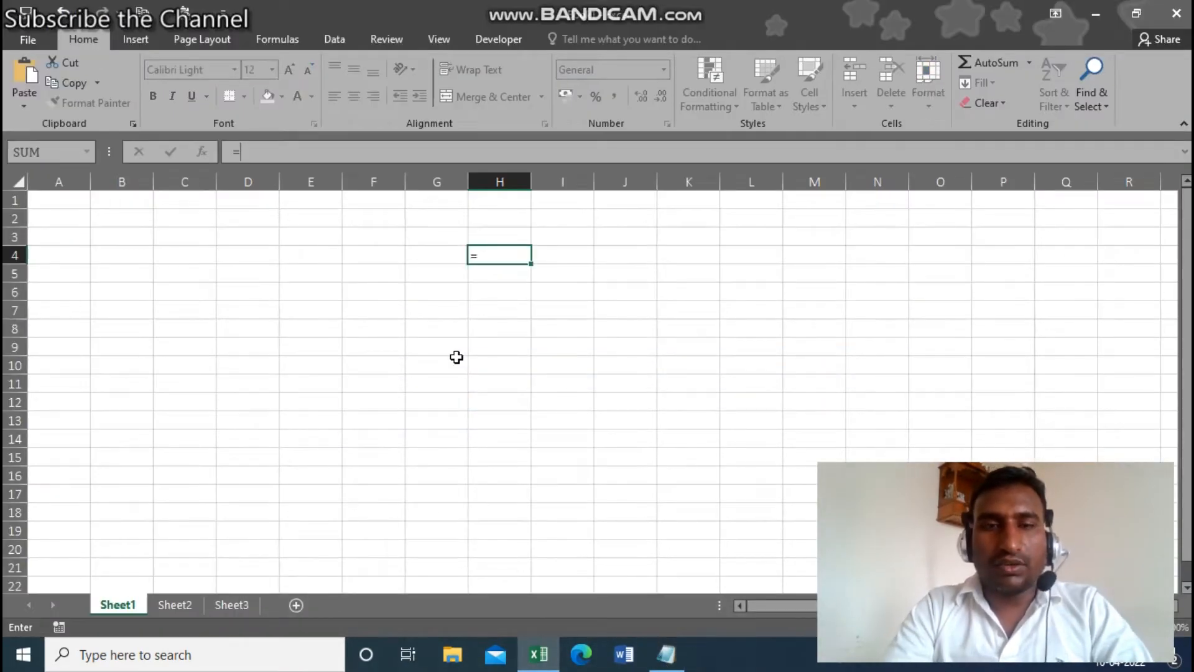
{"action": "type", "text": "S"}
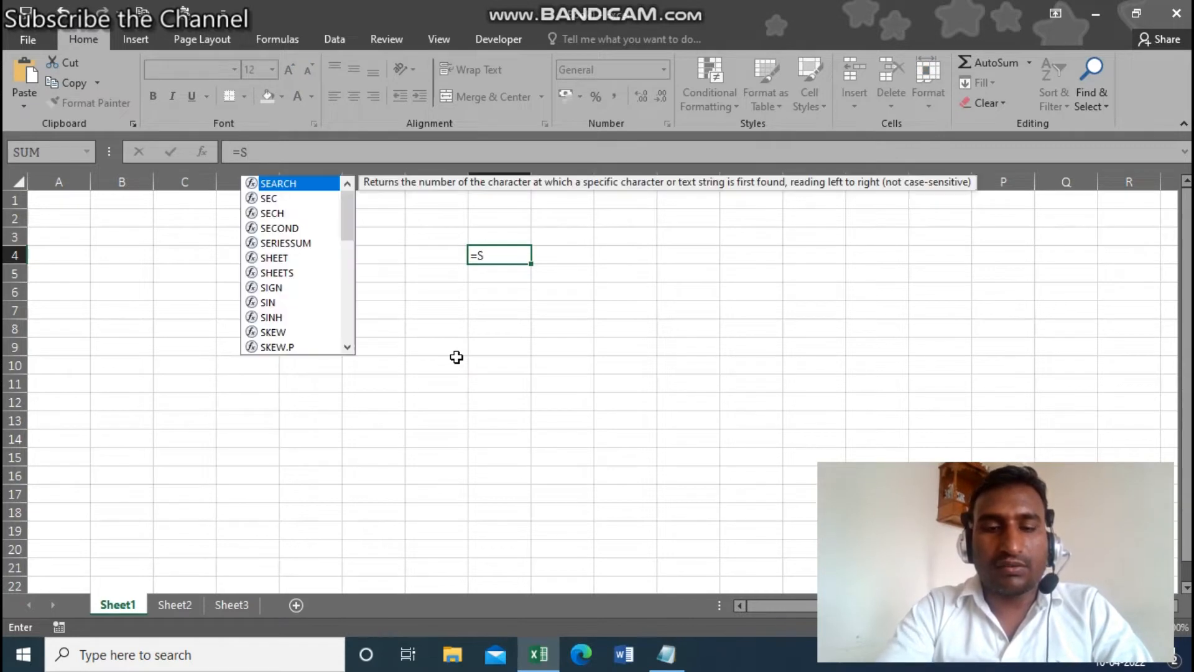
{"action": "type", "text": "um"}
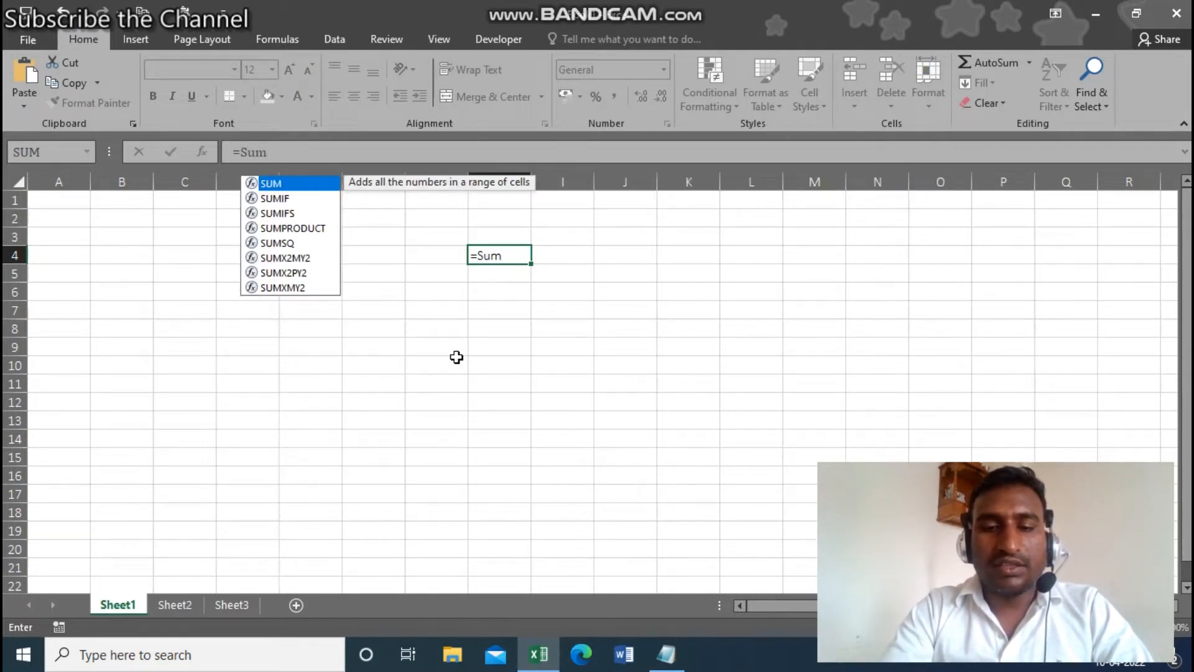
{"action": "type", "text": "("}
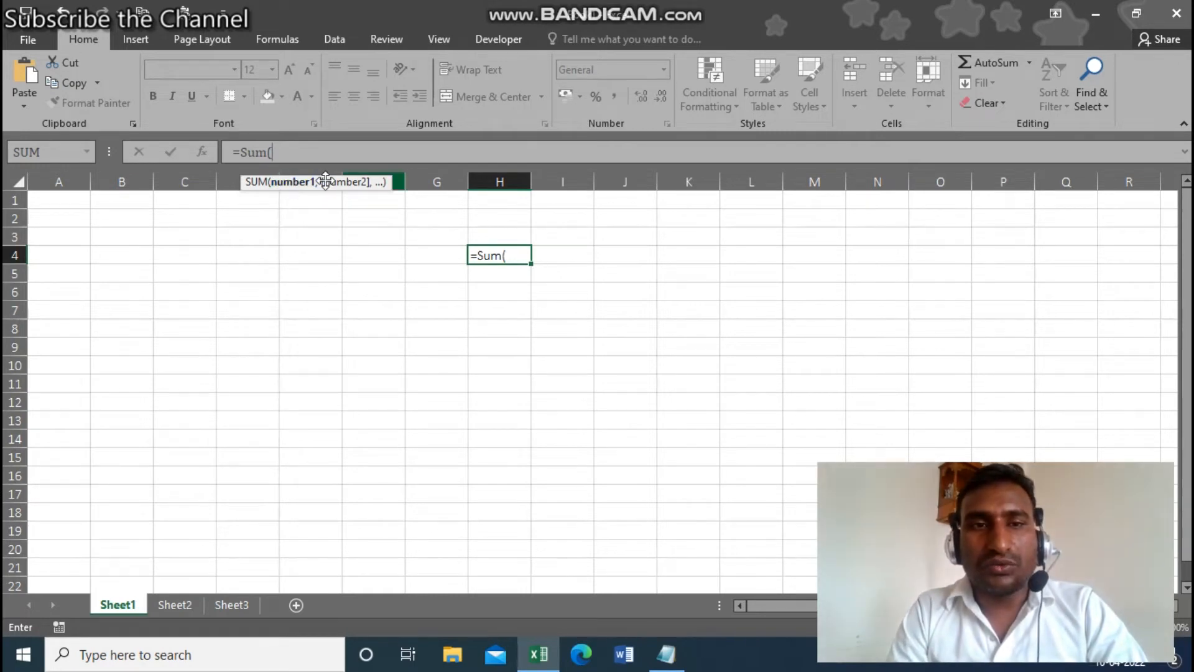
{"action": "type", "text": "50"}
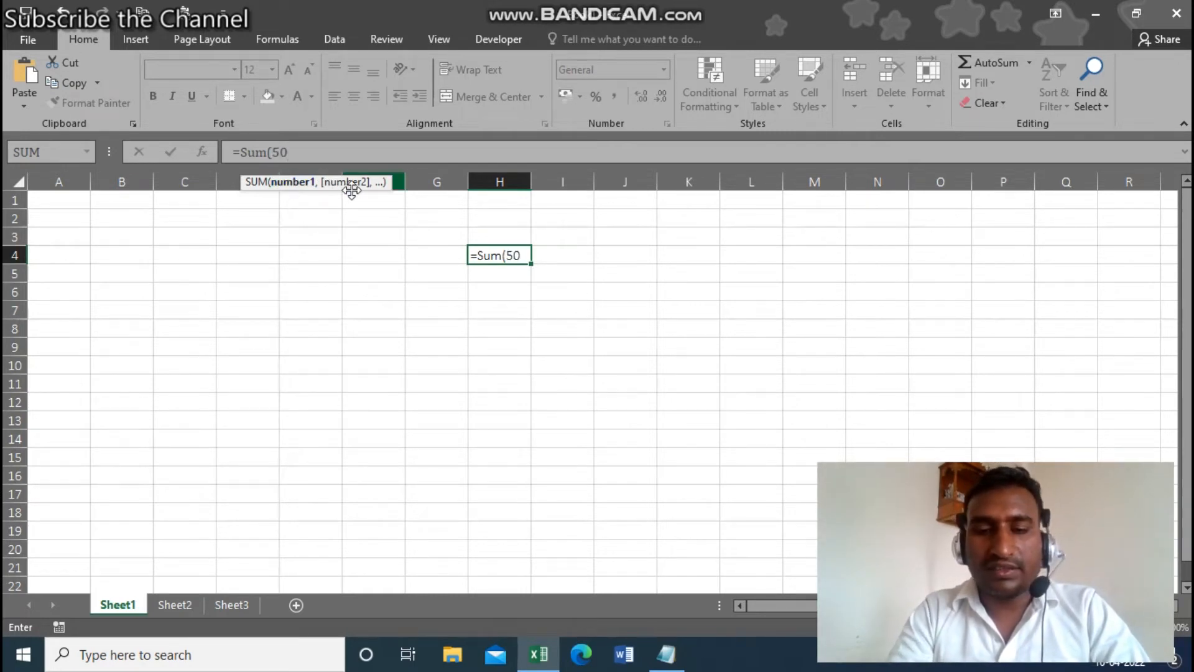
{"action": "type", "text": ",80"}
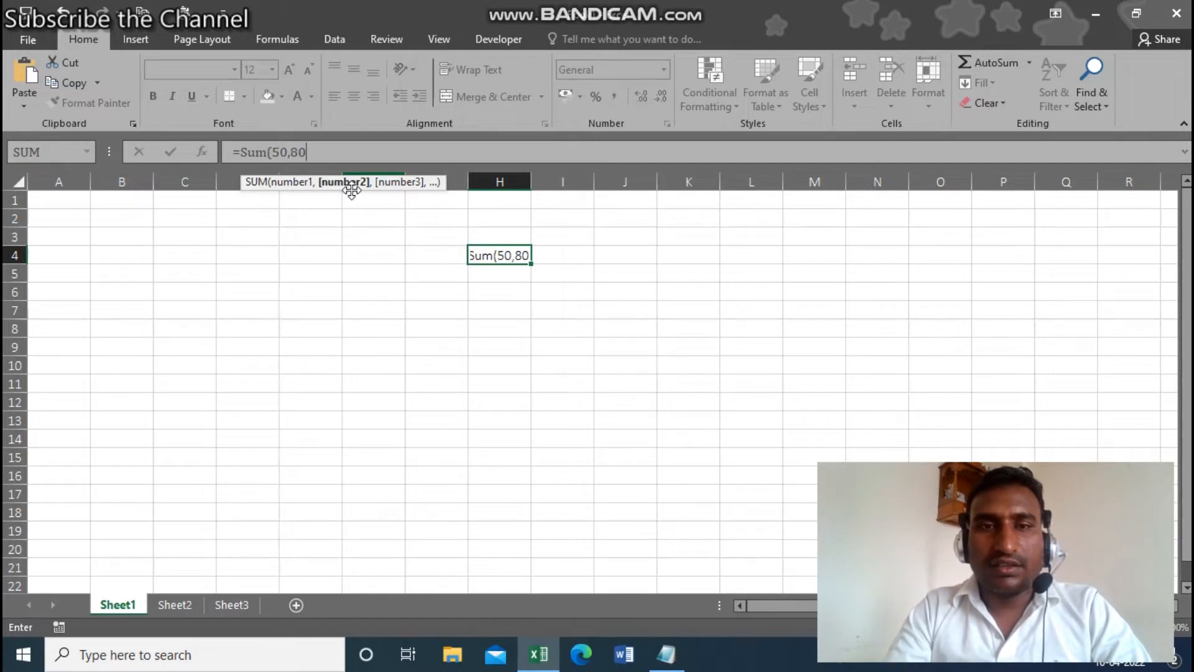
{"action": "type", "text": ",6"}
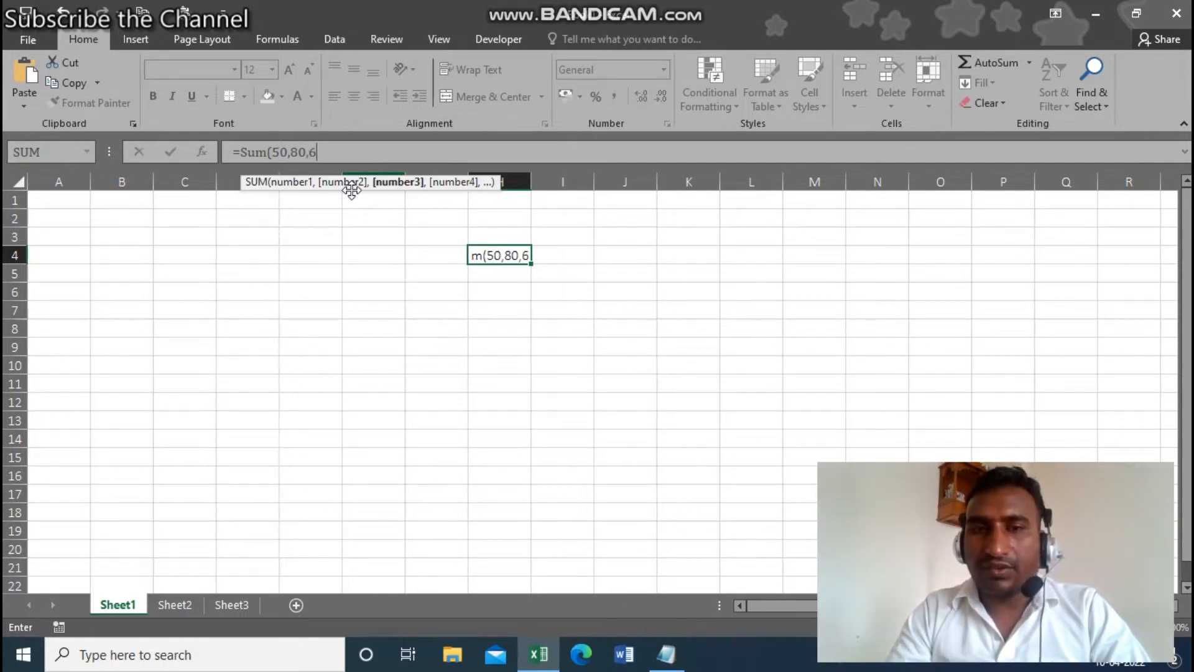
{"action": "type", "text": "0)"}
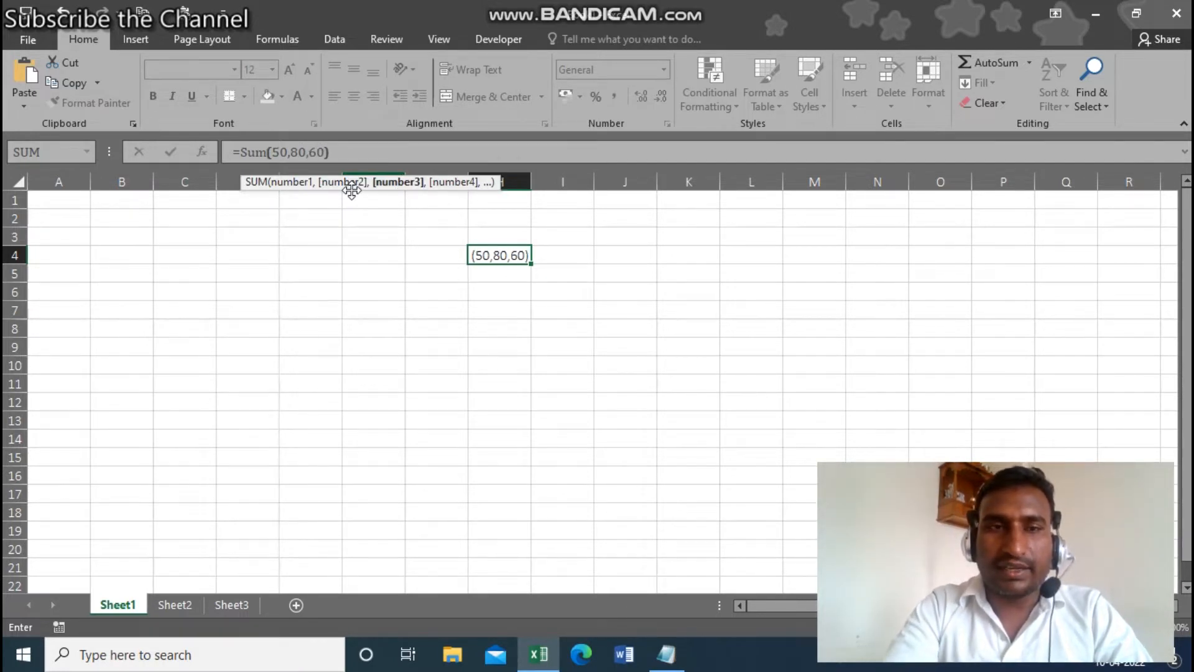
{"action": "left_click", "coordinate": [665, 655]}
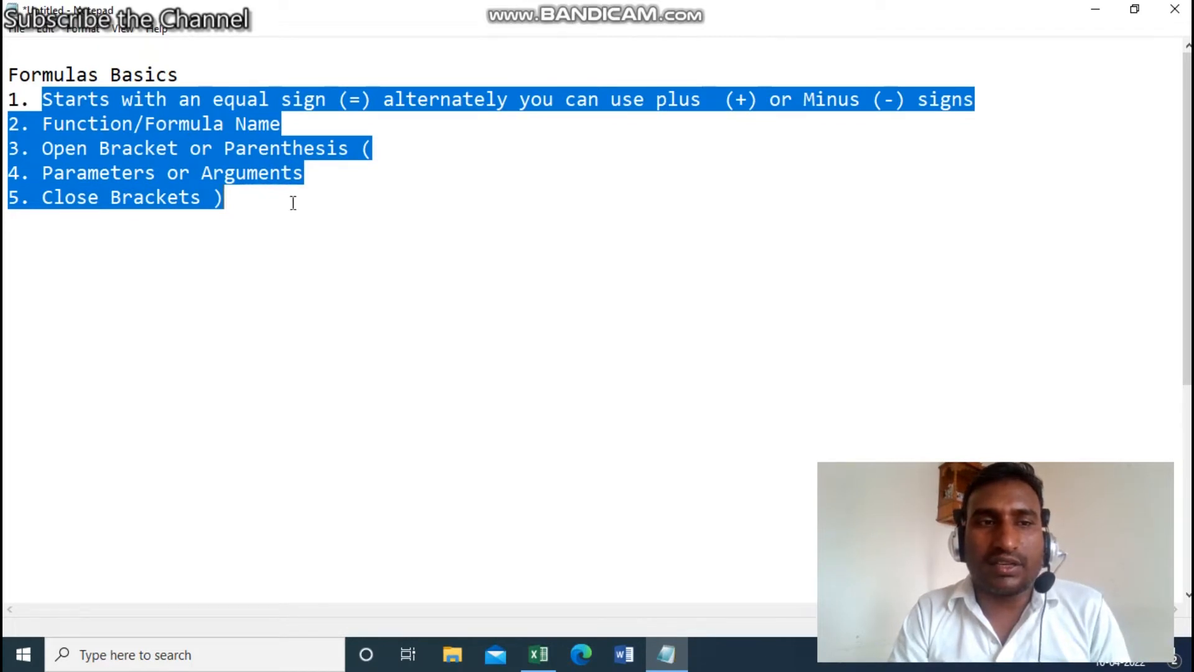
{"action": "left_click", "coordinate": [1102, 17]}
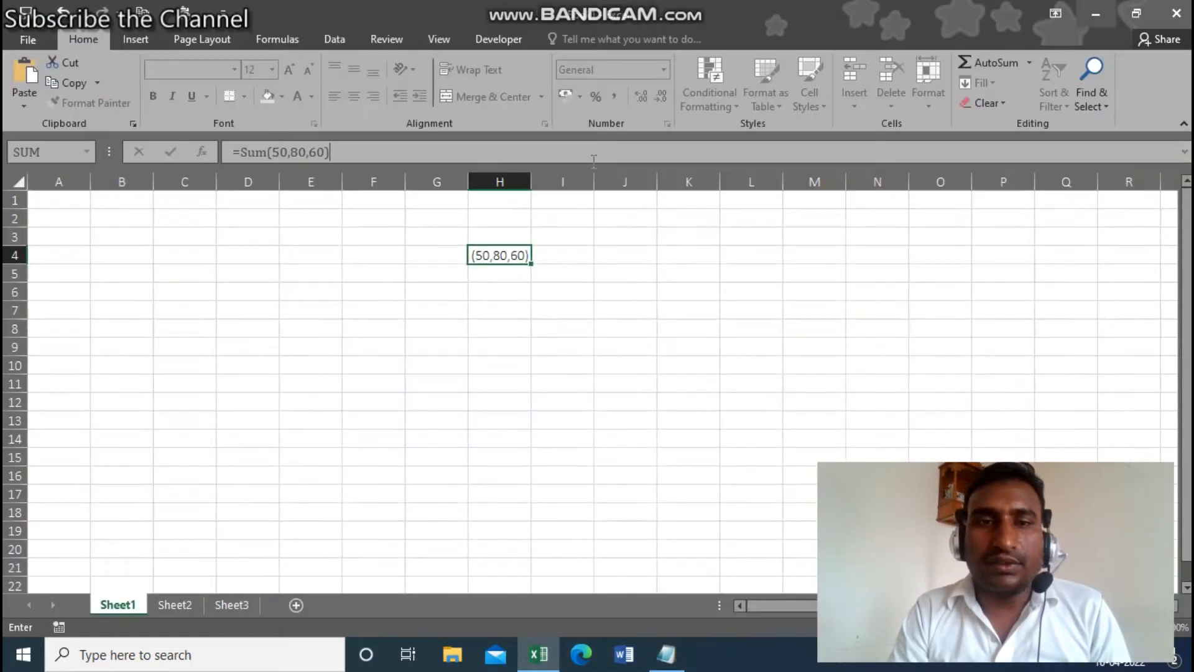
{"action": "key", "text": "Return"}
{"action": "key", "text": "Up"}
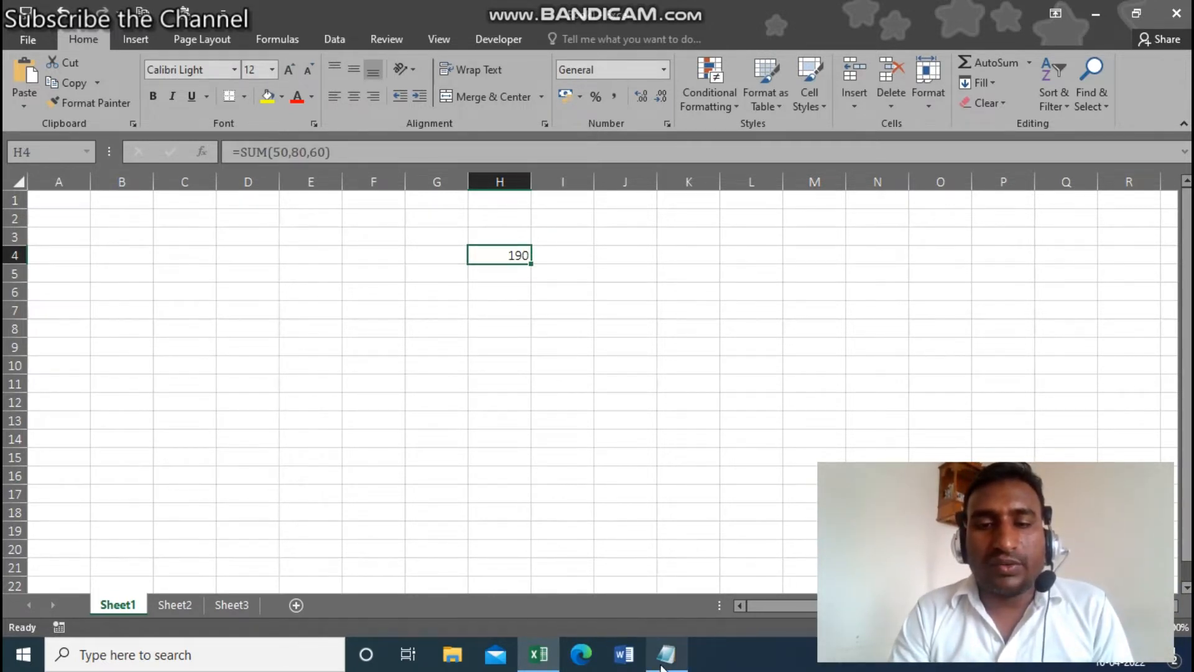
{"action": "mouse_move", "coordinate": [662, 665]}
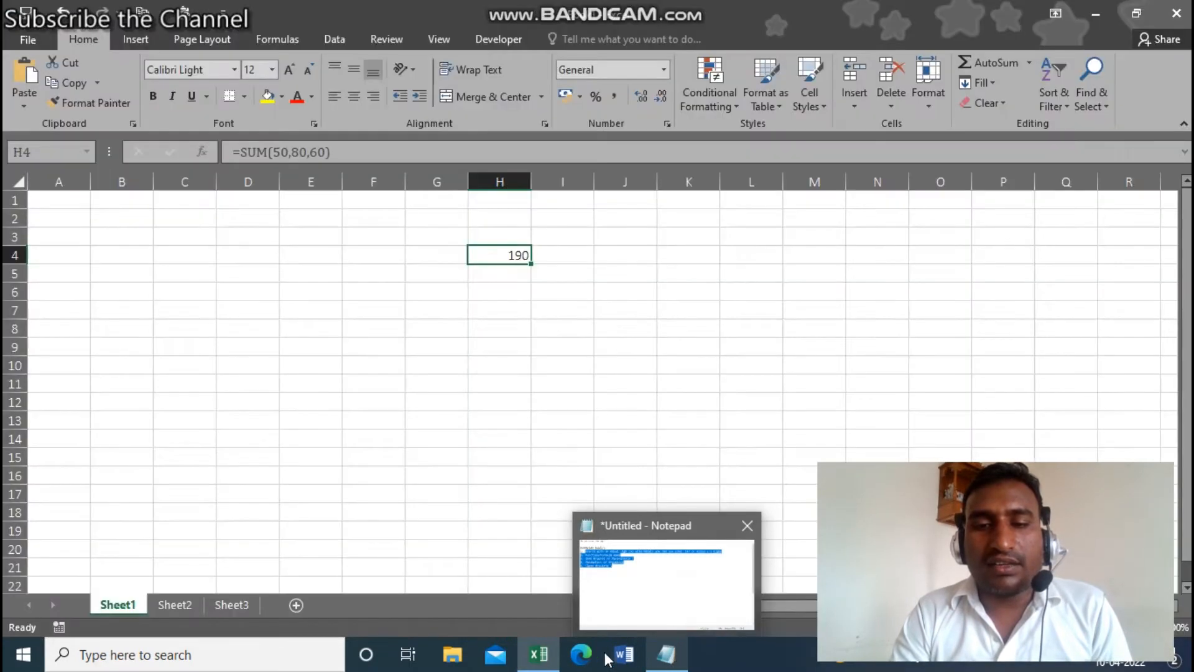
{"action": "left_click", "coordinate": [570, 336]}
{"action": "left_click", "coordinate": [593, 282]}
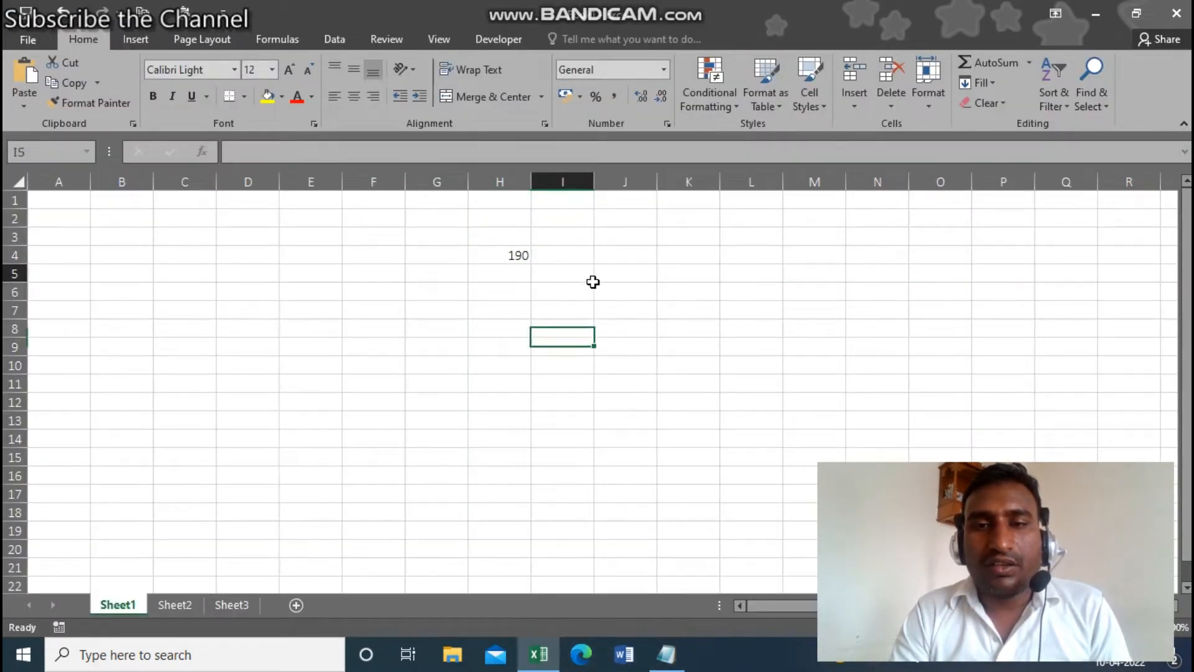
{"action": "key", "text": "Right"}
{"action": "key", "text": "Right"}
{"action": "left_click", "coordinate": [592, 288]}
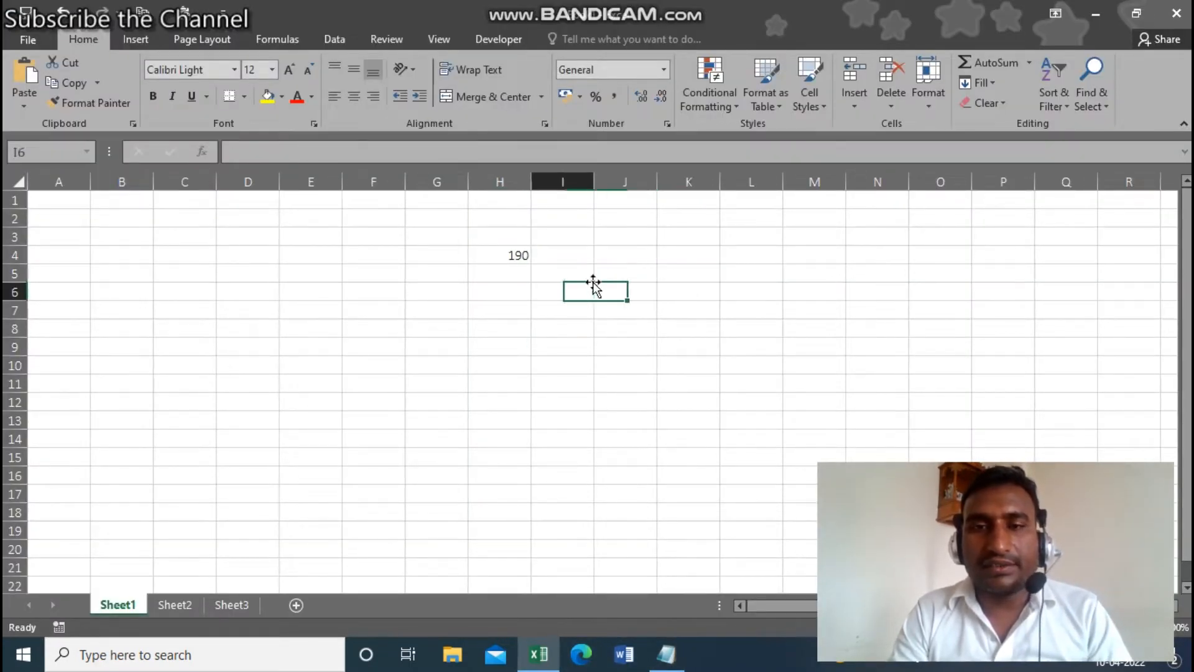
{"action": "type", "text": "=sum"}
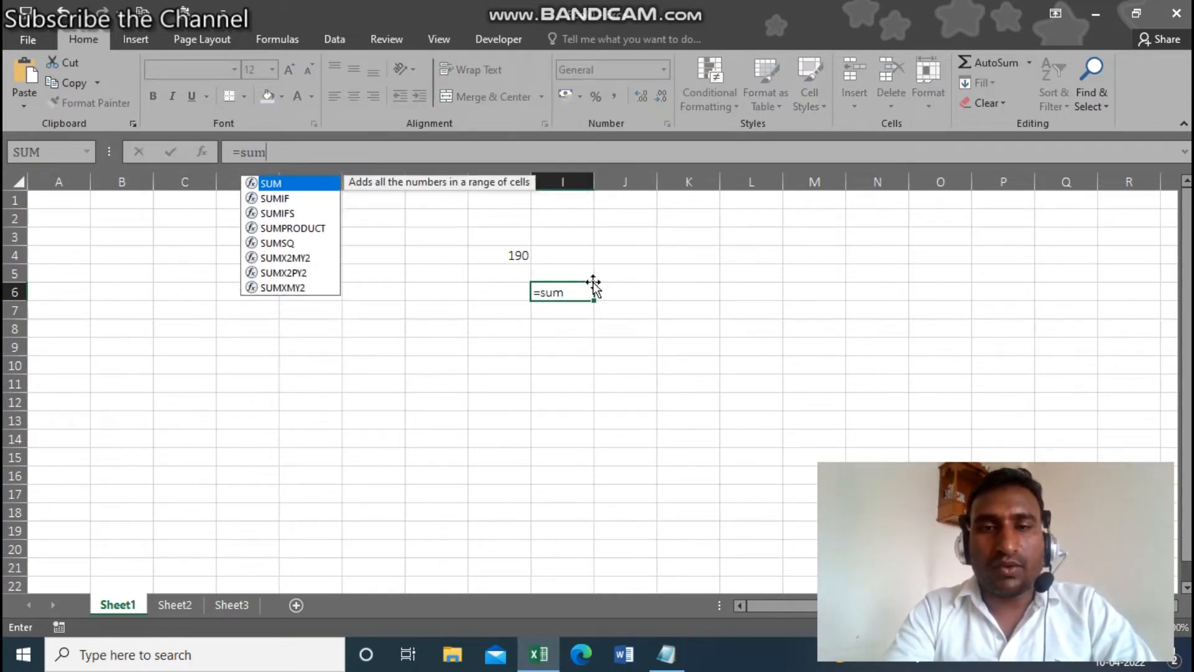
{"action": "key", "text": "Tab"}
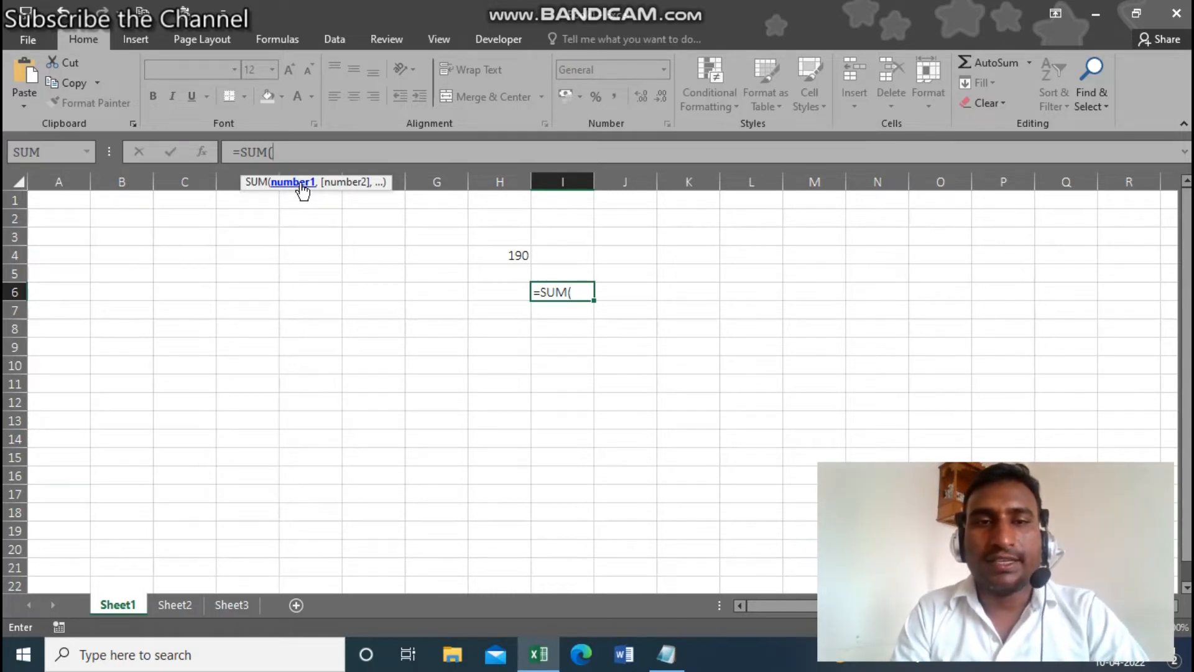
{"action": "key", "text": "Escape"}
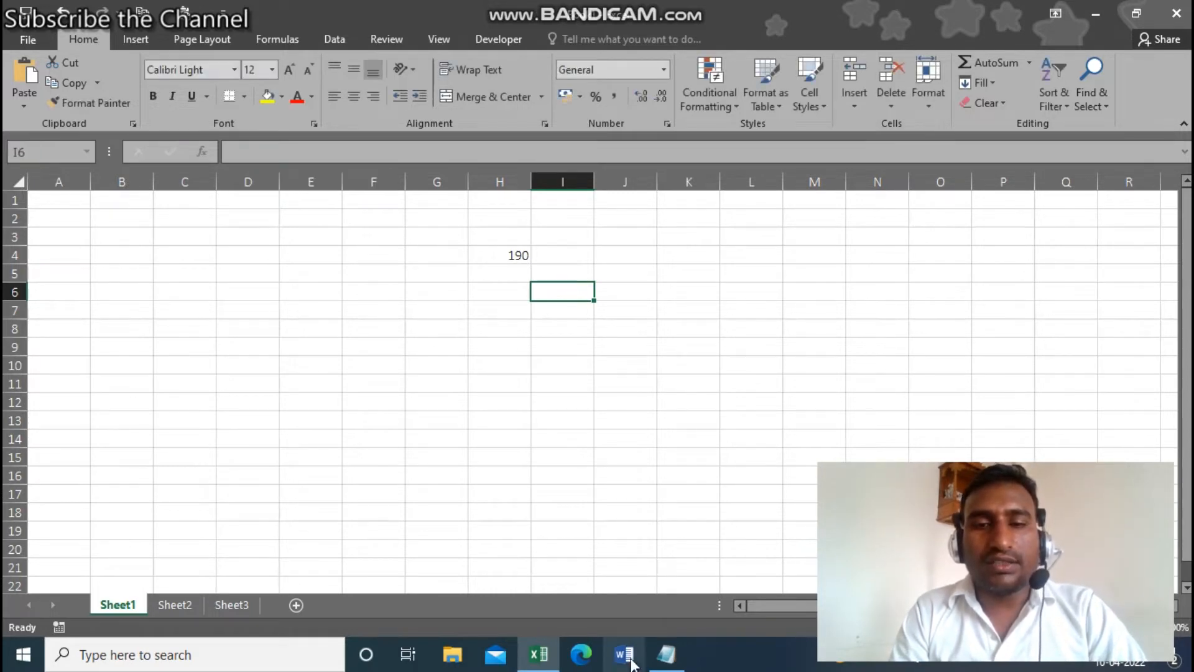
{"action": "left_click", "coordinate": [669, 661]}
{"action": "left_click", "coordinate": [314, 333]}
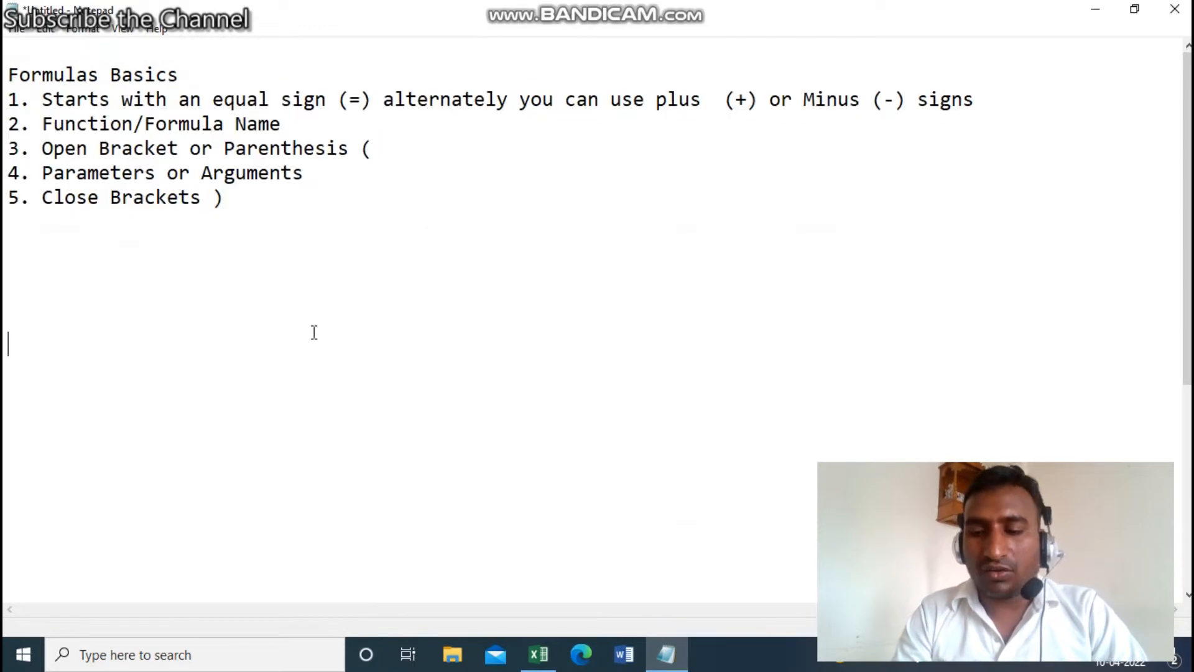
{"action": "key", "text": "Return"}
{"action": "key", "text": "Down"}
{"action": "key", "text": "Down"}
{"action": "key", "text": "Down"}
{"action": "key", "text": "Down"}
{"action": "key", "text": "Down"}
{"action": "key", "text": "Down"}
{"action": "key", "text": "Down"}
{"action": "key", "text": "Down"}
{"action": "key", "text": "Down"}
{"action": "key", "text": "Down"}
{"action": "key", "text": "Down"}
{"action": "key", "text": "Down"}
{"action": "key", "text": "Down"}
{"action": "key", "text": "Down"}
{"action": "key", "text": "Down"}
{"action": "key", "text": "Down"}
{"action": "key", "text": "Down"}
{"action": "key", "text": "Down"}
{"action": "key", "text": "Down"}
{"action": "key", "text": "Down"}
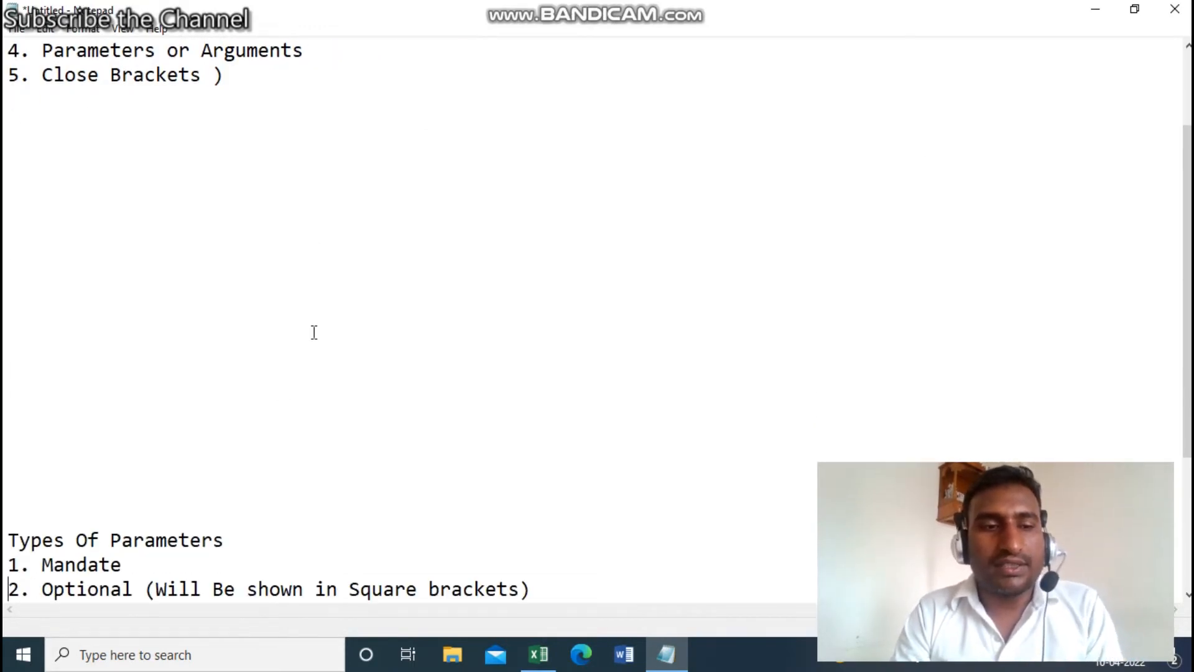
{"action": "key", "text": "Down"}
{"action": "key", "text": "Down"}
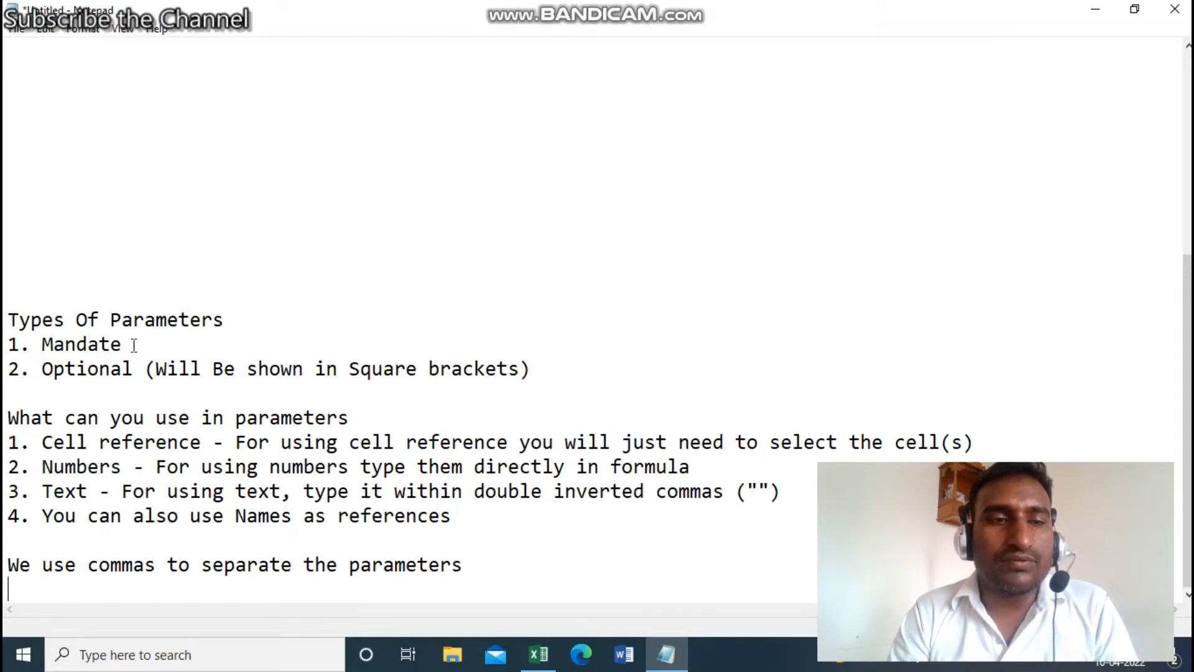
{"action": "left_click", "coordinate": [47, 371]}
{"action": "key", "text": "shift+Home"}
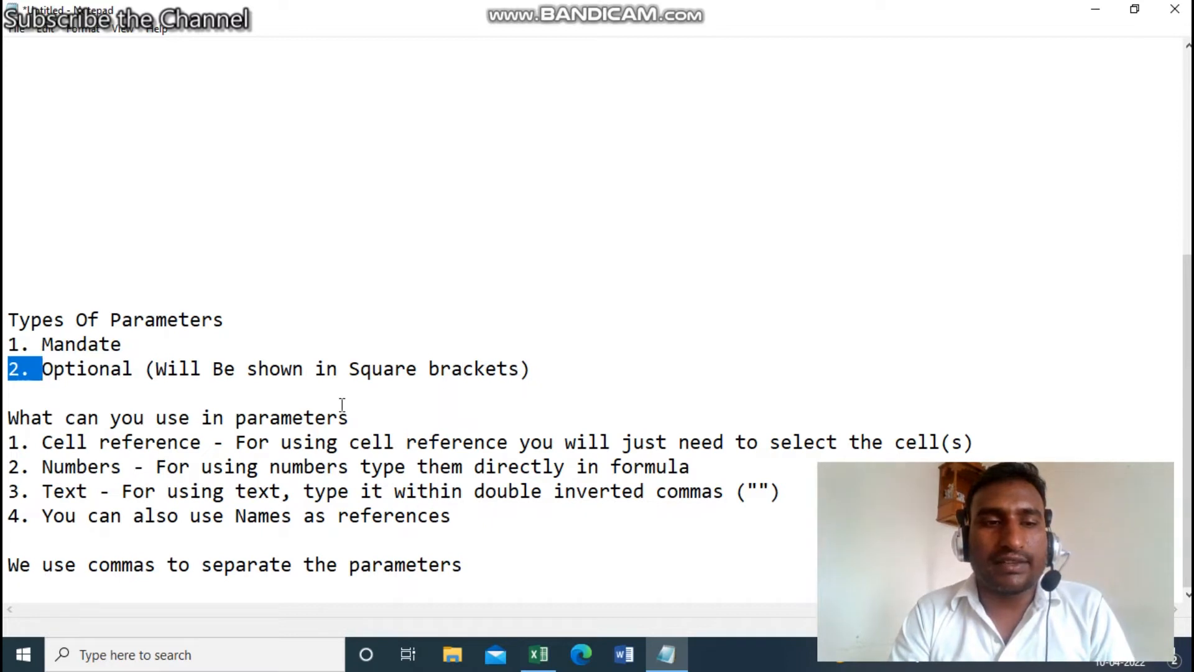
{"action": "left_click", "coordinate": [313, 412]}
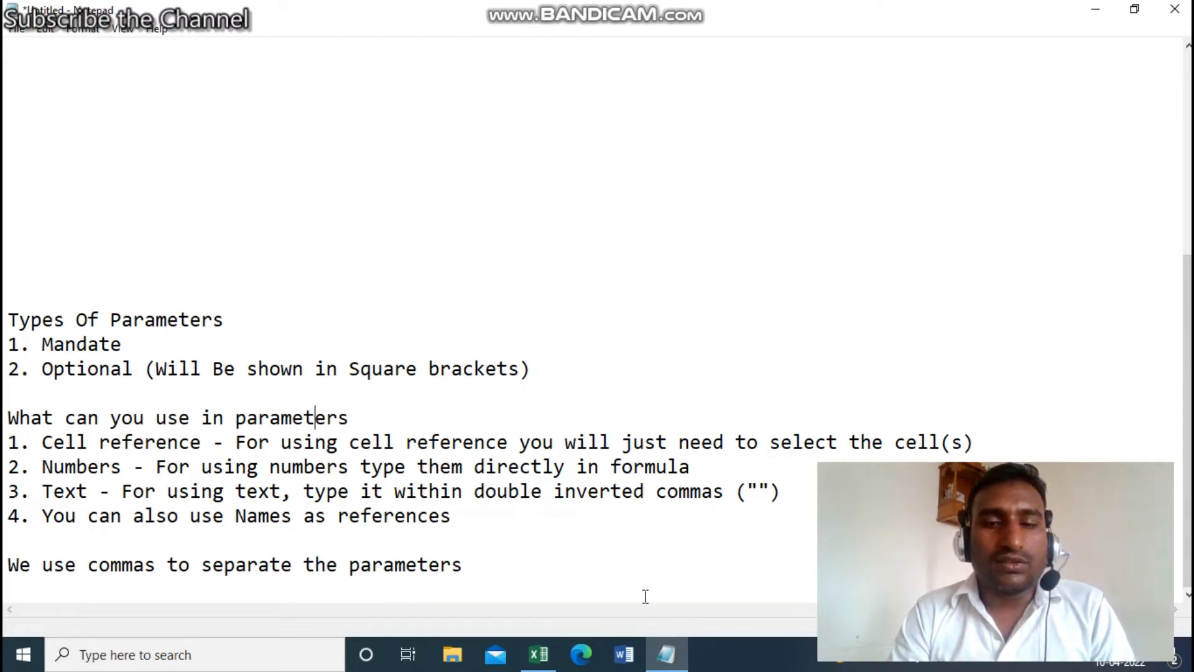
{"action": "left_click", "coordinate": [539, 655]}
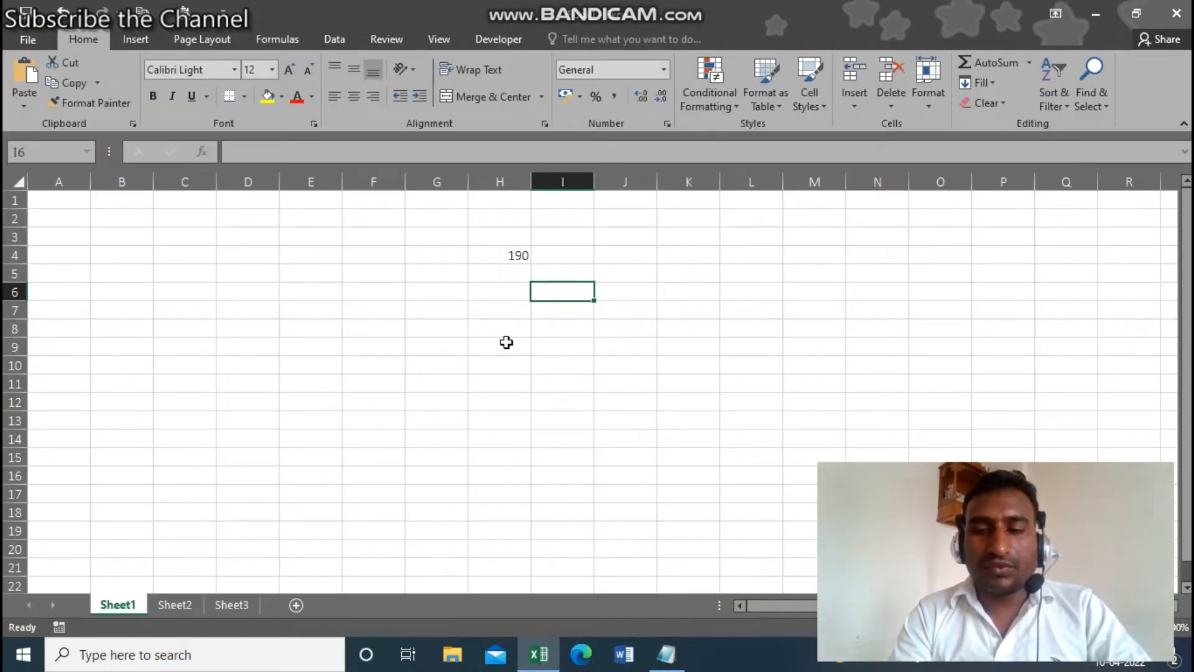
{"action": "type", "text": "=find"}
{"action": "key", "text": "Tab"}
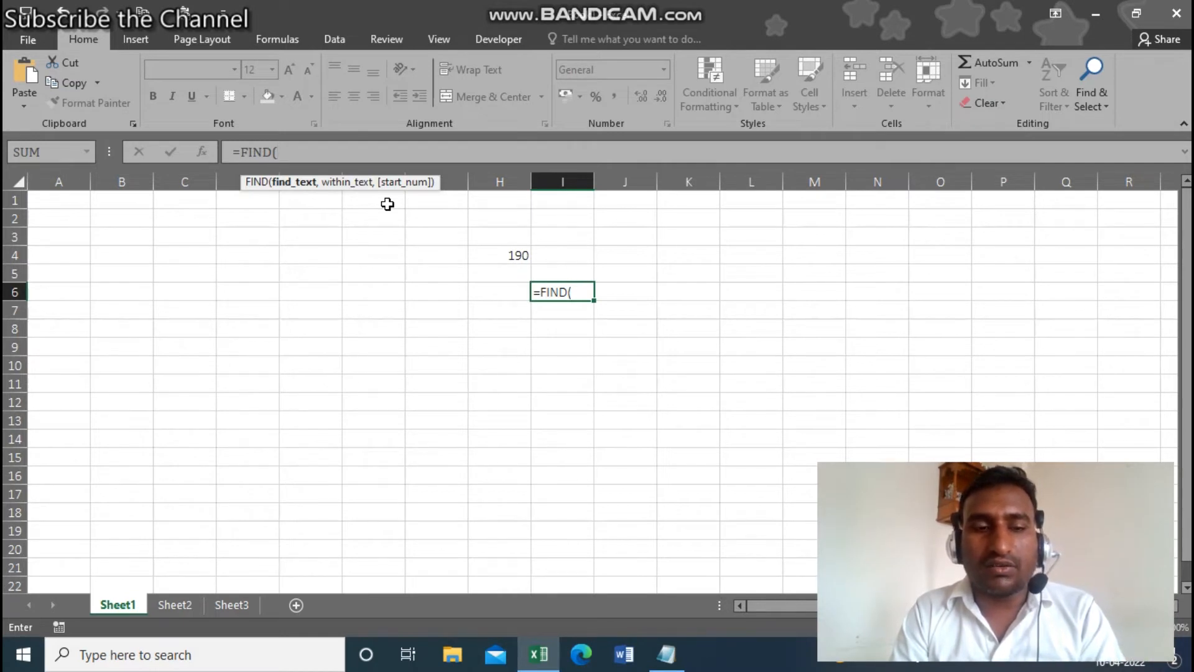
{"action": "key", "text": "Escape"}
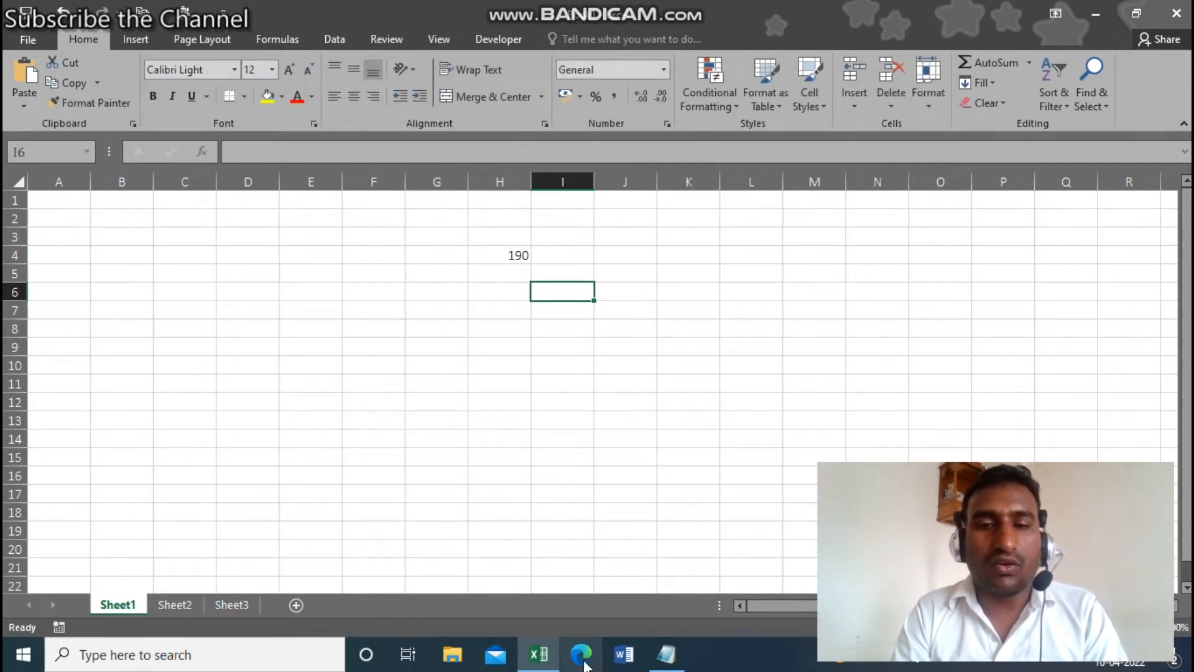
{"action": "left_click", "coordinate": [659, 665]}
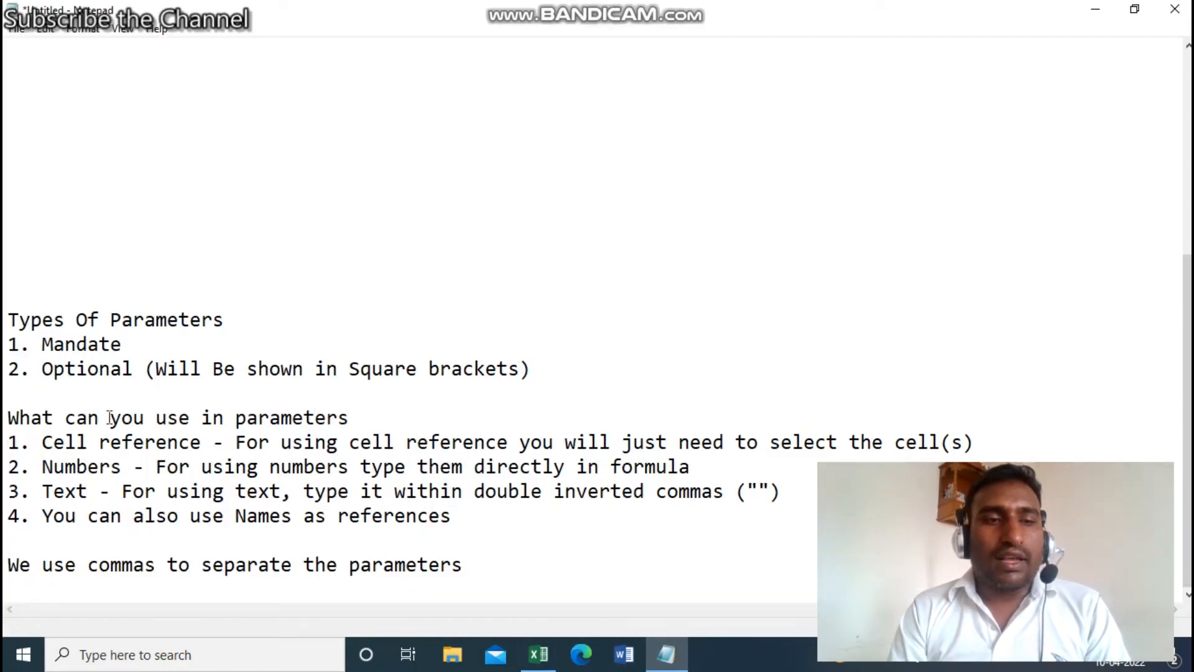
{"action": "left_click", "coordinate": [377, 419]}
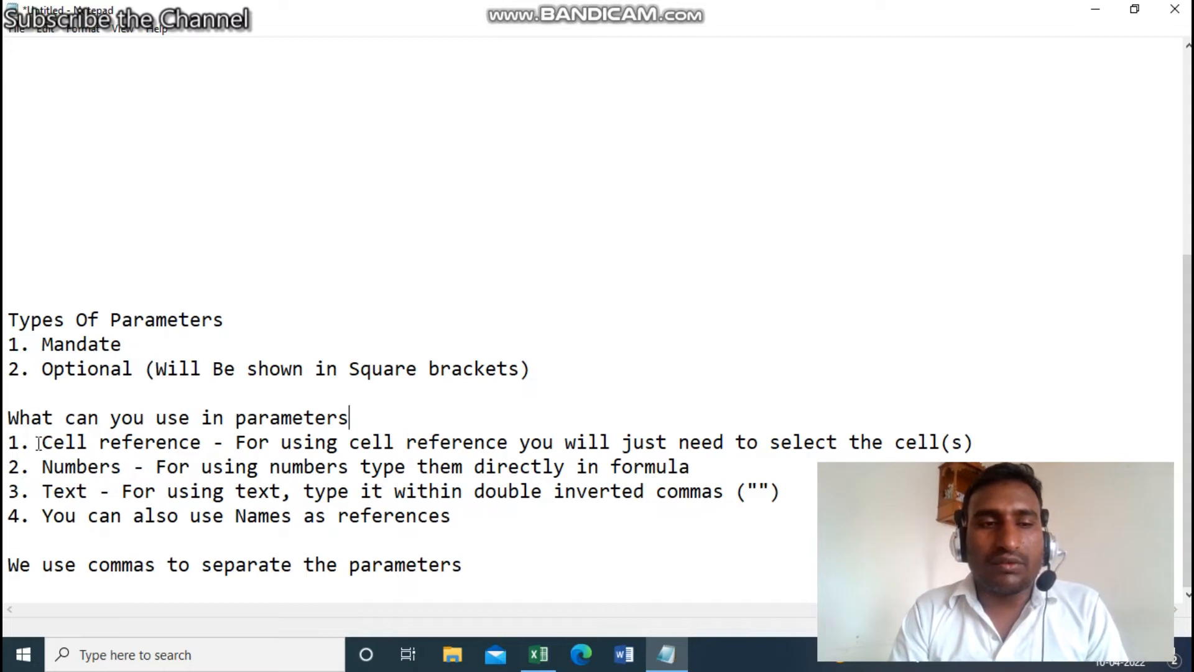
{"action": "left_click_drag", "start_coordinate": [41, 445], "coordinate": [203, 448]}
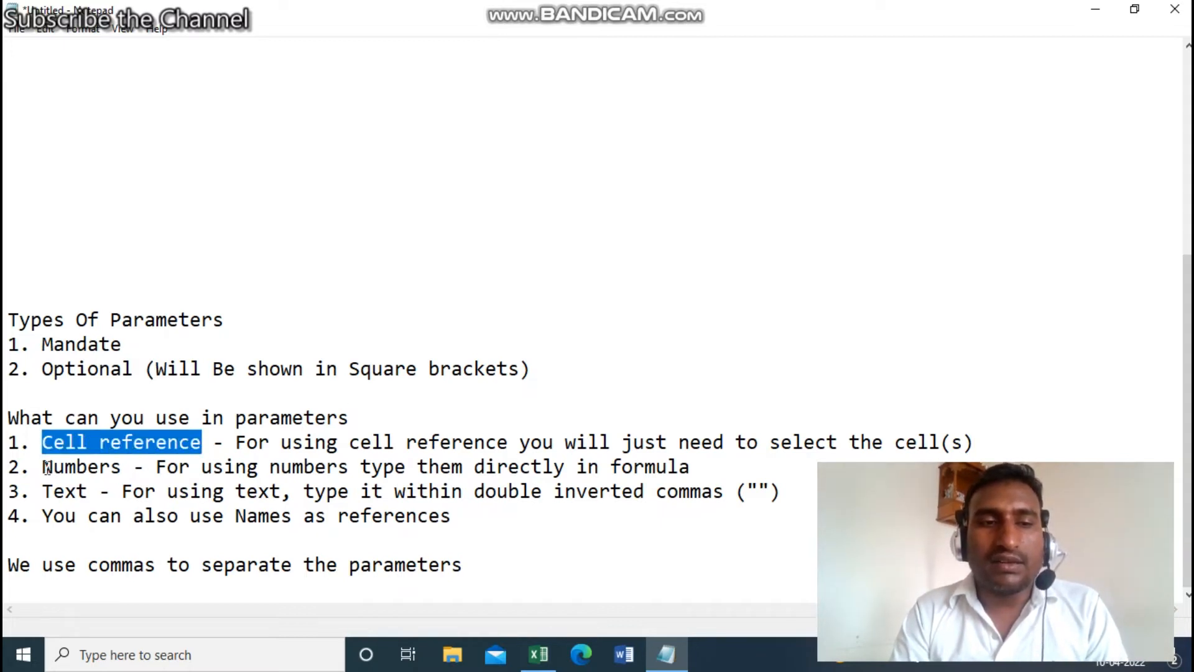
{"action": "left_click_drag", "start_coordinate": [43, 468], "coordinate": [122, 468]}
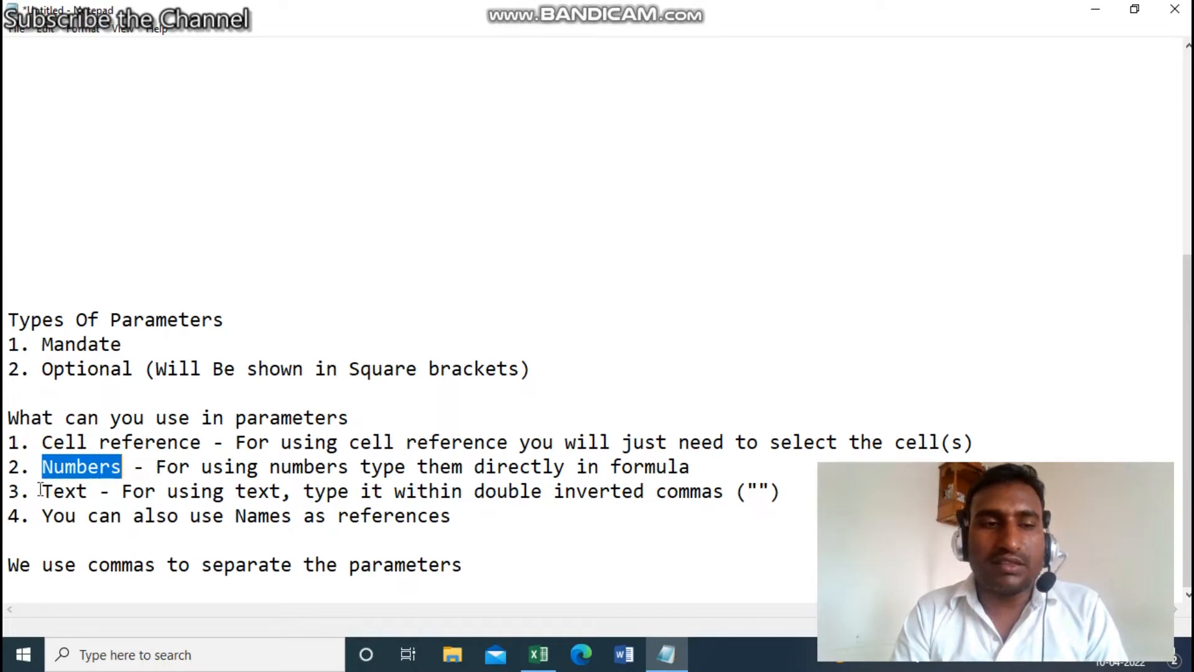
{"action": "left_click_drag", "start_coordinate": [40, 490], "coordinate": [89, 491]}
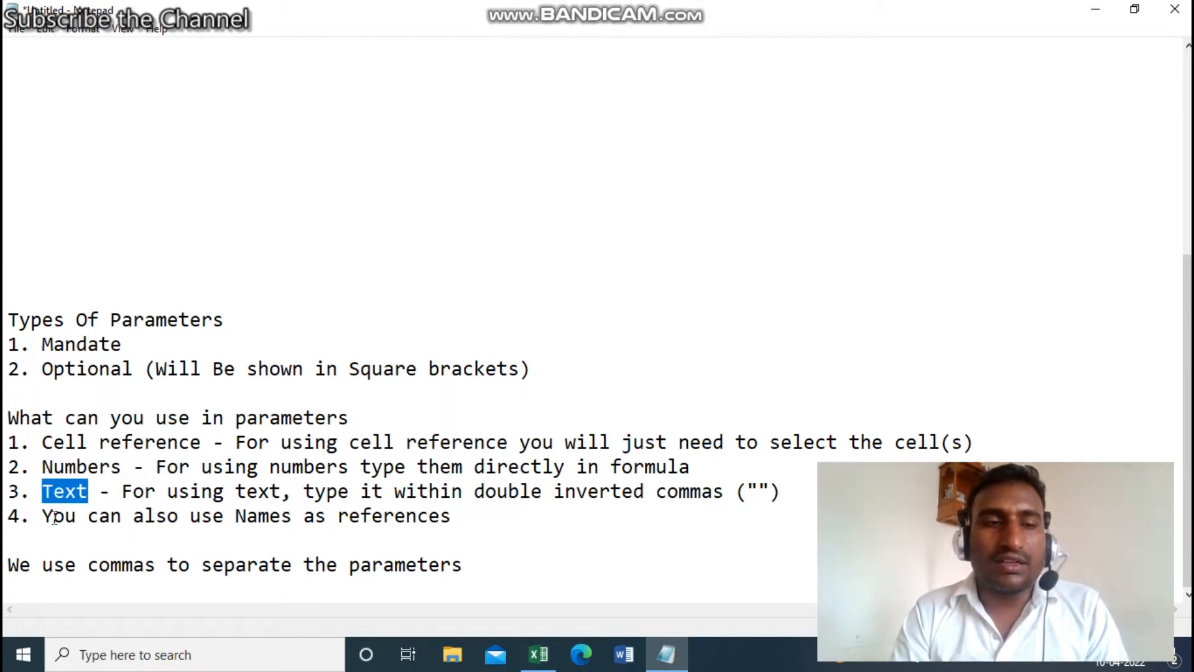
{"action": "left_click_drag", "start_coordinate": [39, 515], "coordinate": [324, 528]}
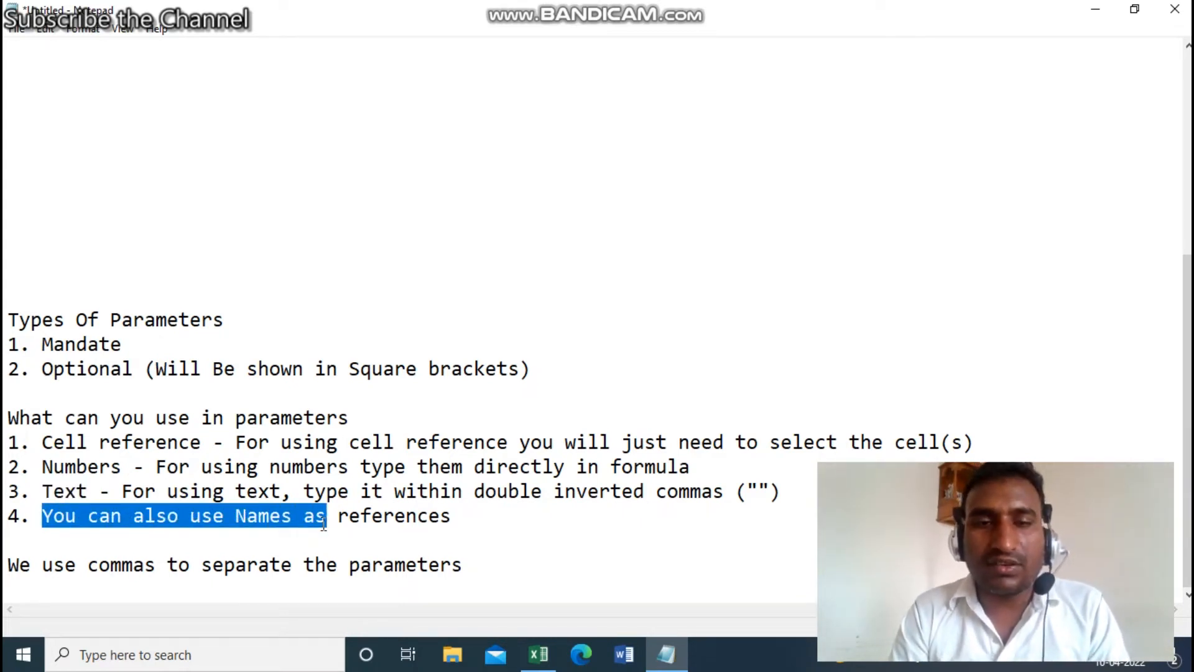
{"action": "left_click", "coordinate": [42, 442]}
{"action": "left_click_drag", "start_coordinate": [42, 441], "coordinate": [200, 447]}
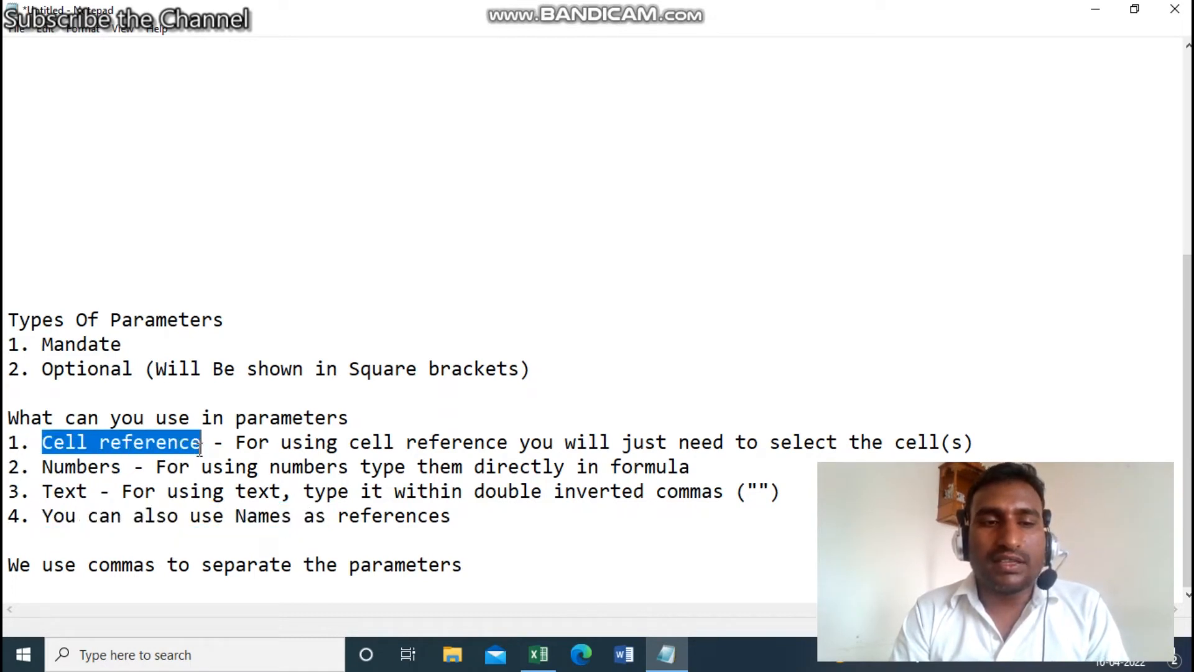
{"action": "left_click", "coordinate": [539, 654]}
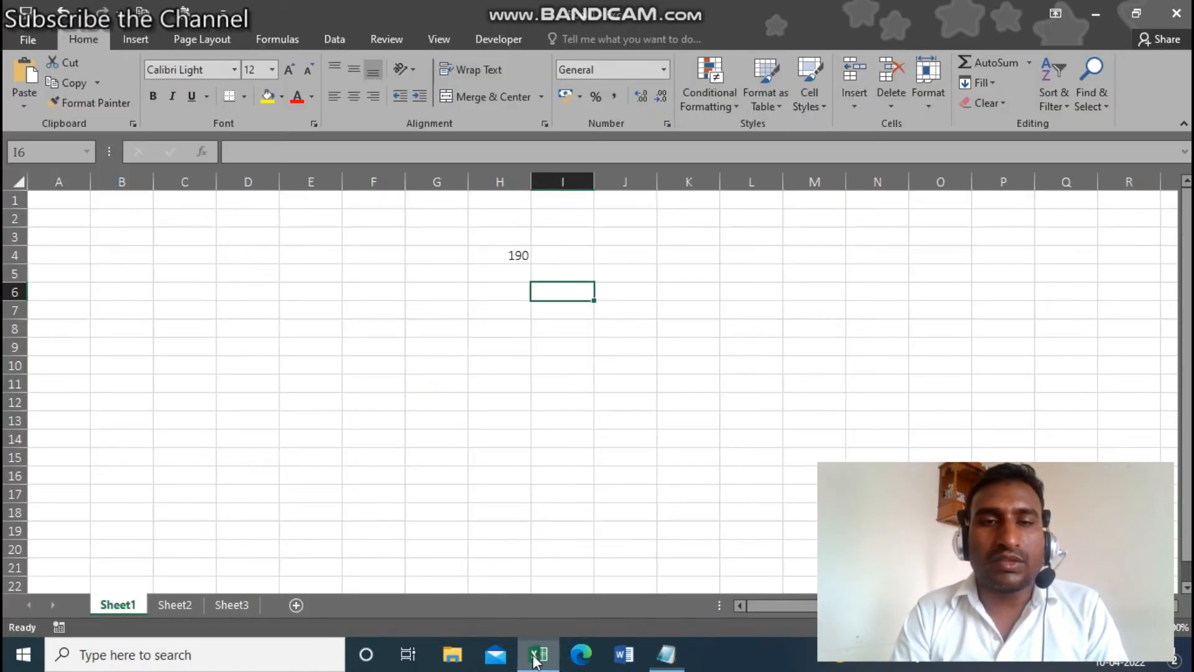
- Enter =SUM(H4,50) in J3 so it shows 240, referring to the Numbers note
{"action": "left_click", "coordinate": [639, 243]}
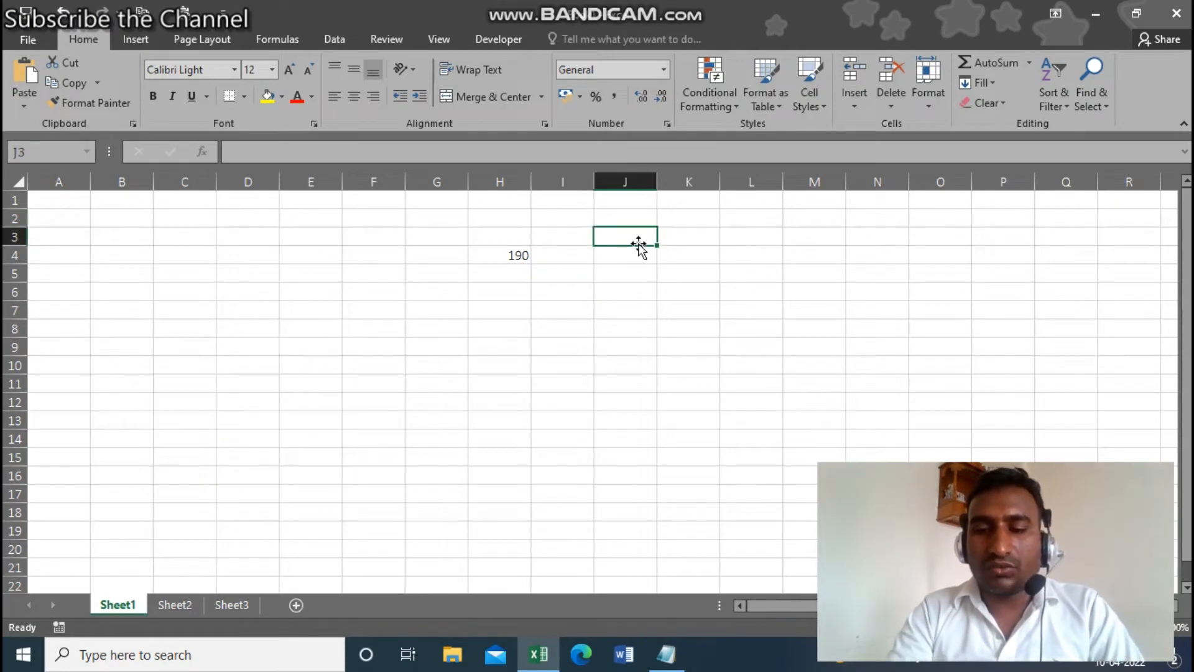
{"action": "type", "text": "="}
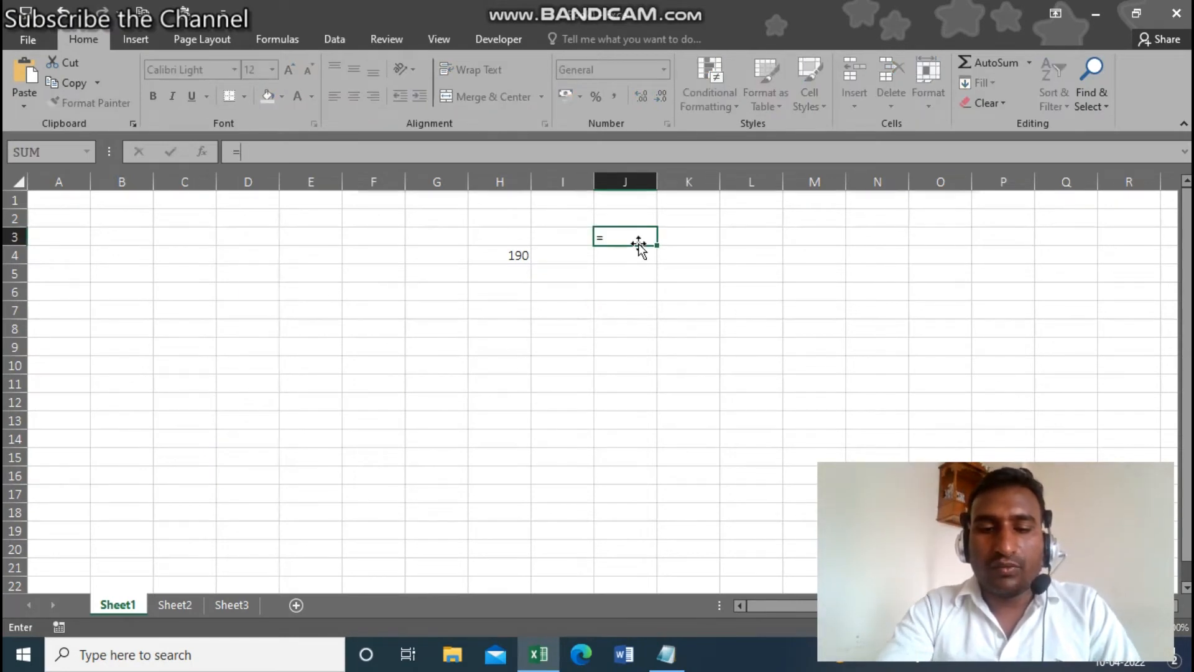
{"action": "type", "text": "sum"}
{"action": "key", "text": "Tab"}
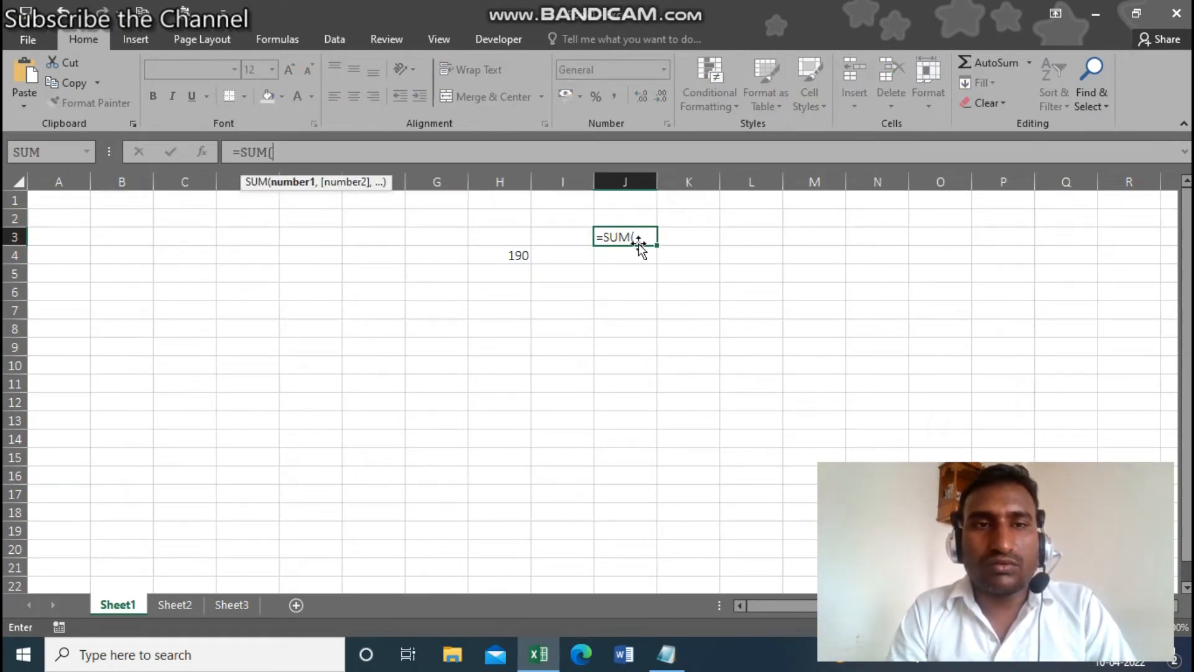
{"action": "left_click", "coordinate": [496, 254]}
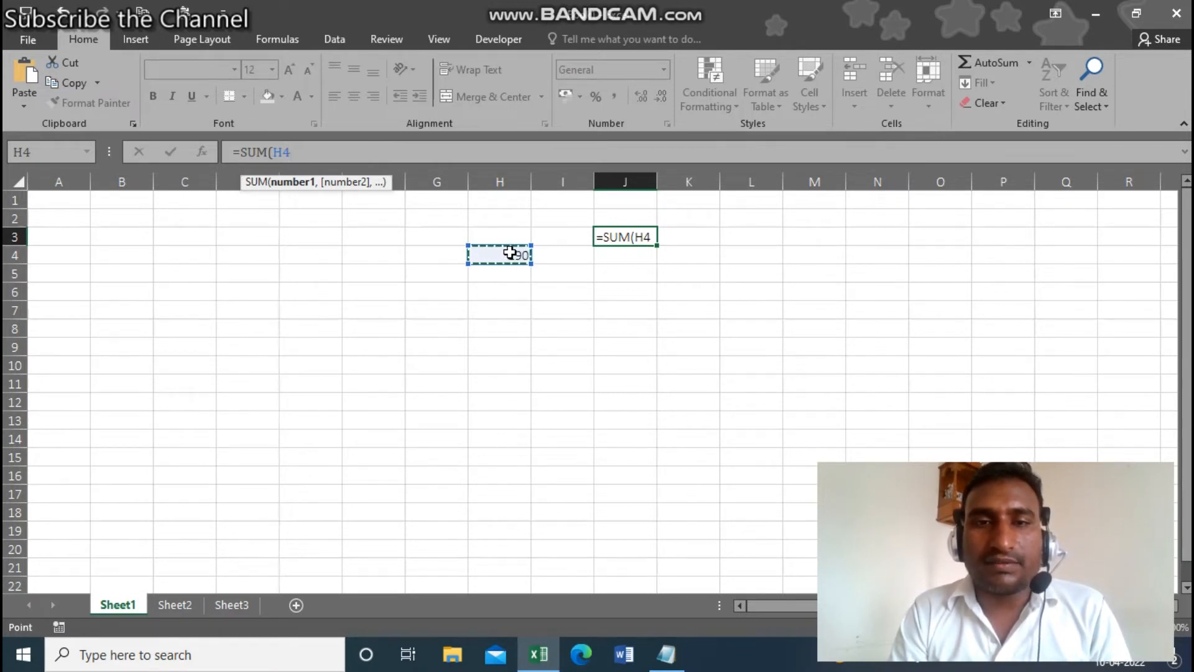
{"action": "left_click", "coordinate": [667, 654]}
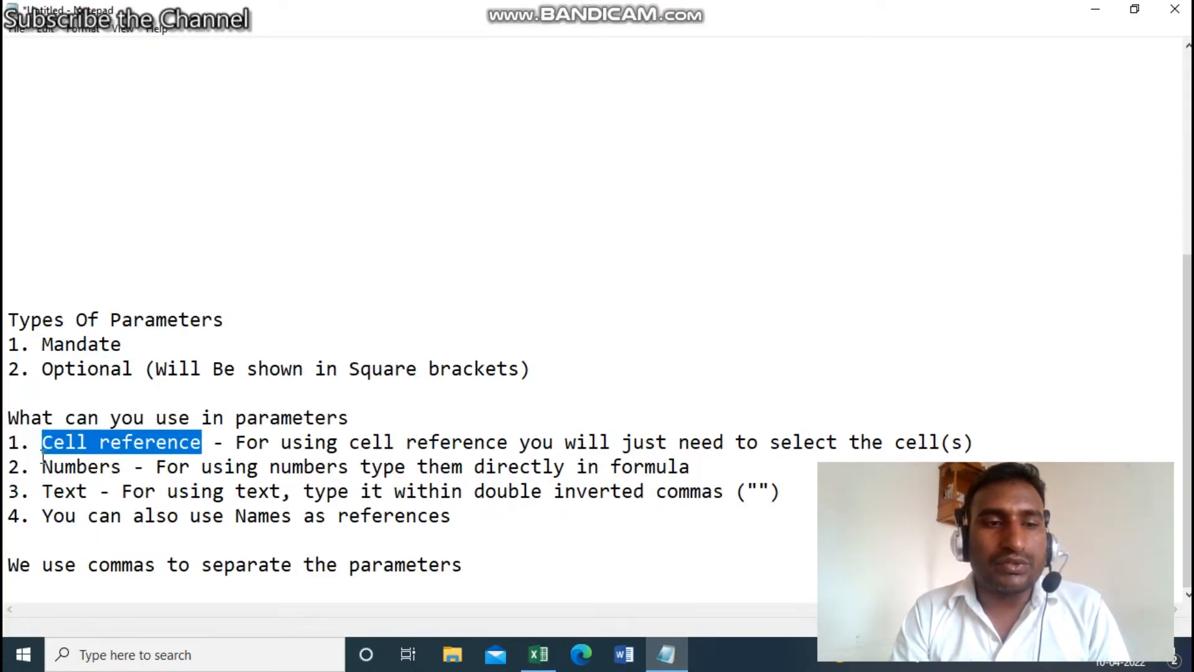
{"action": "left_click_drag", "start_coordinate": [42, 463], "coordinate": [680, 468]}
{"action": "left_click", "coordinate": [668, 655]}
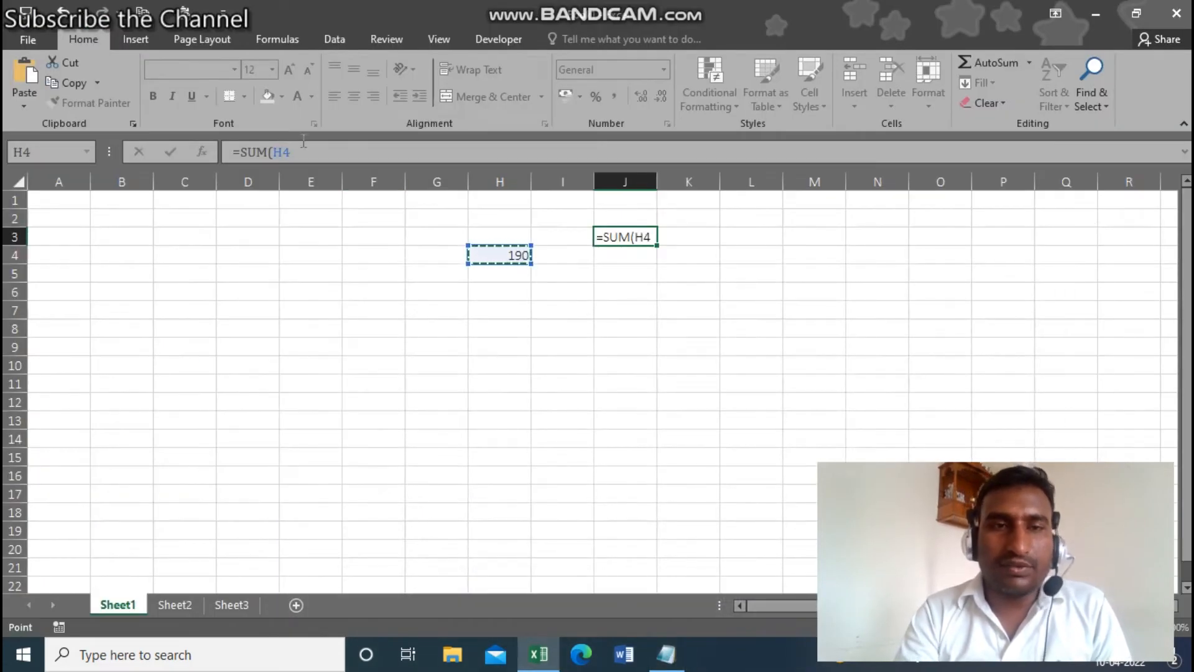
{"action": "type", "text": ","}
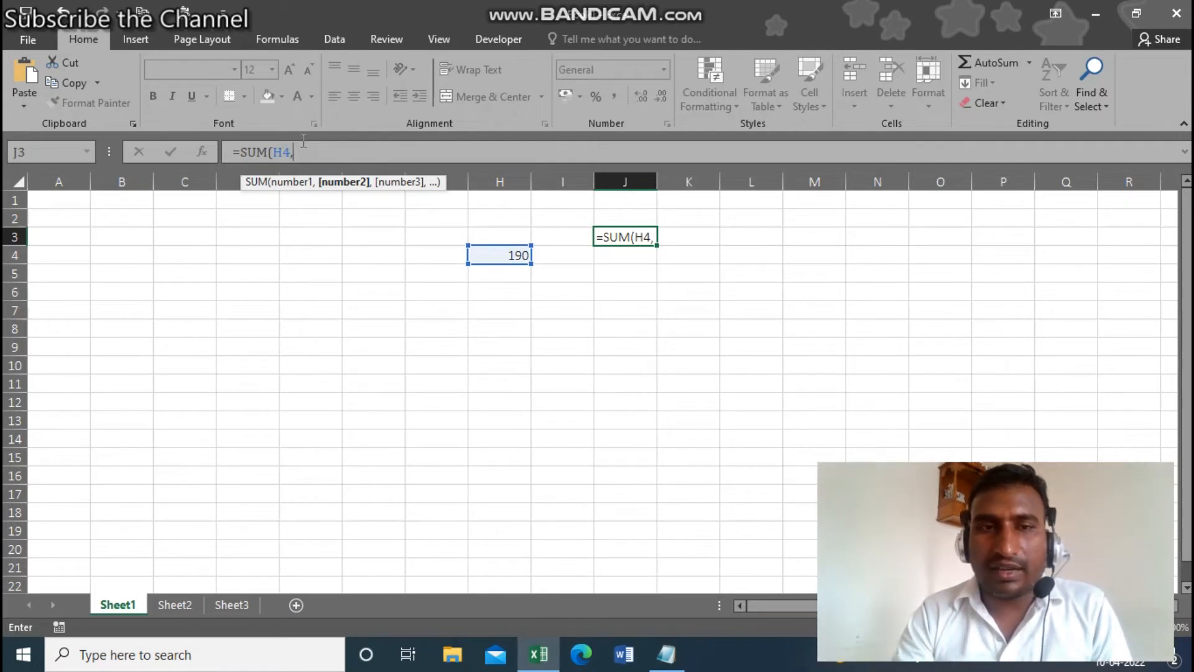
{"action": "type", "text": "50"}
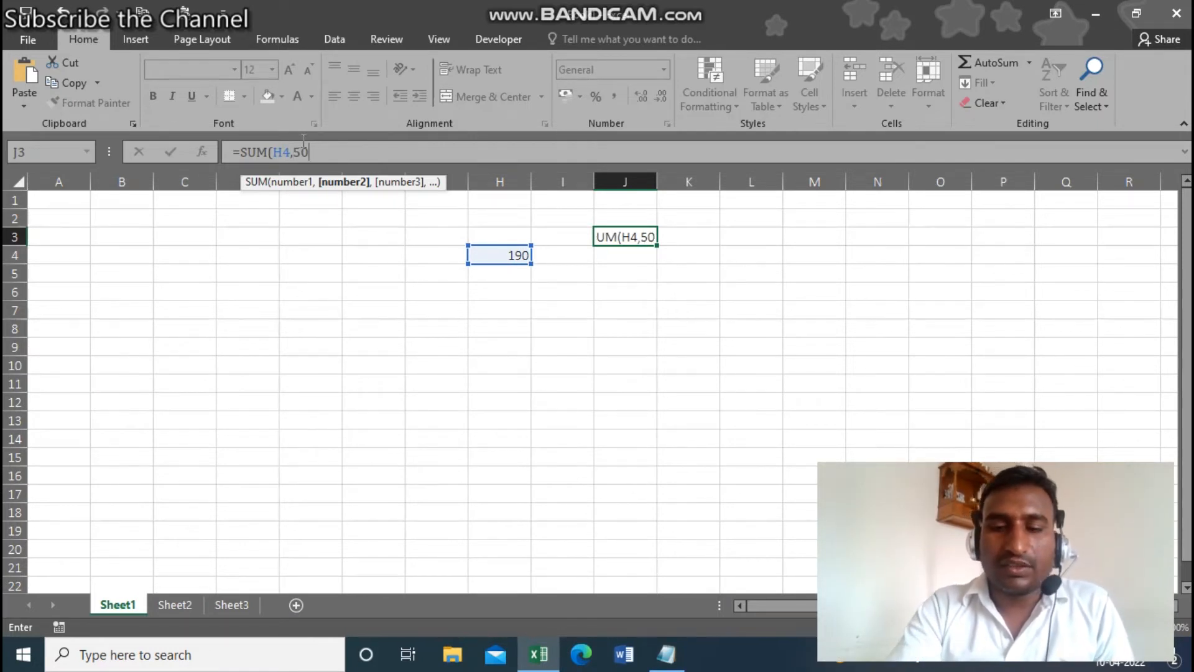
{"action": "type", "text": ")"}
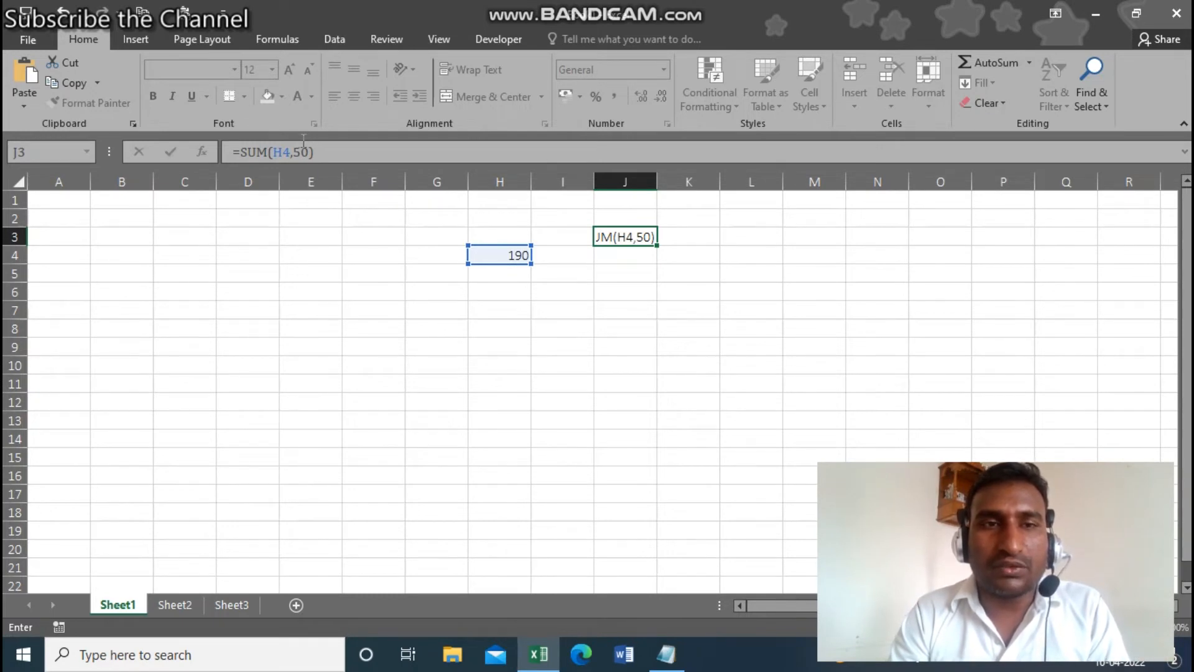
{"action": "key", "text": "ctrl+Return"}
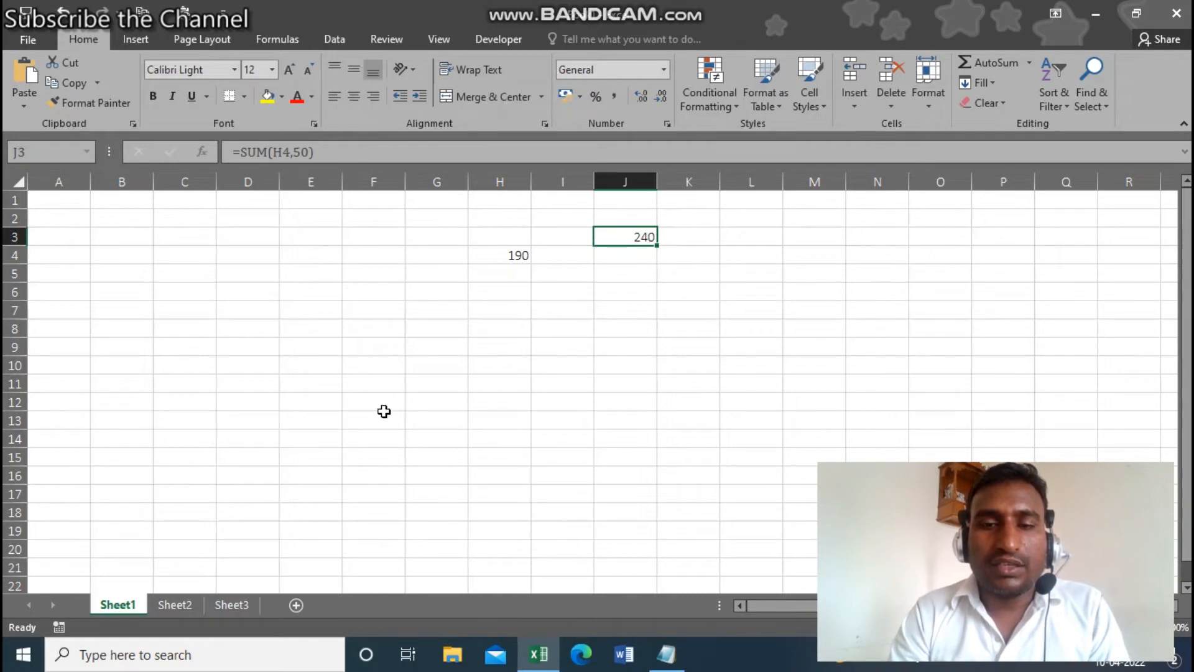
{"action": "left_click", "coordinate": [667, 654]}
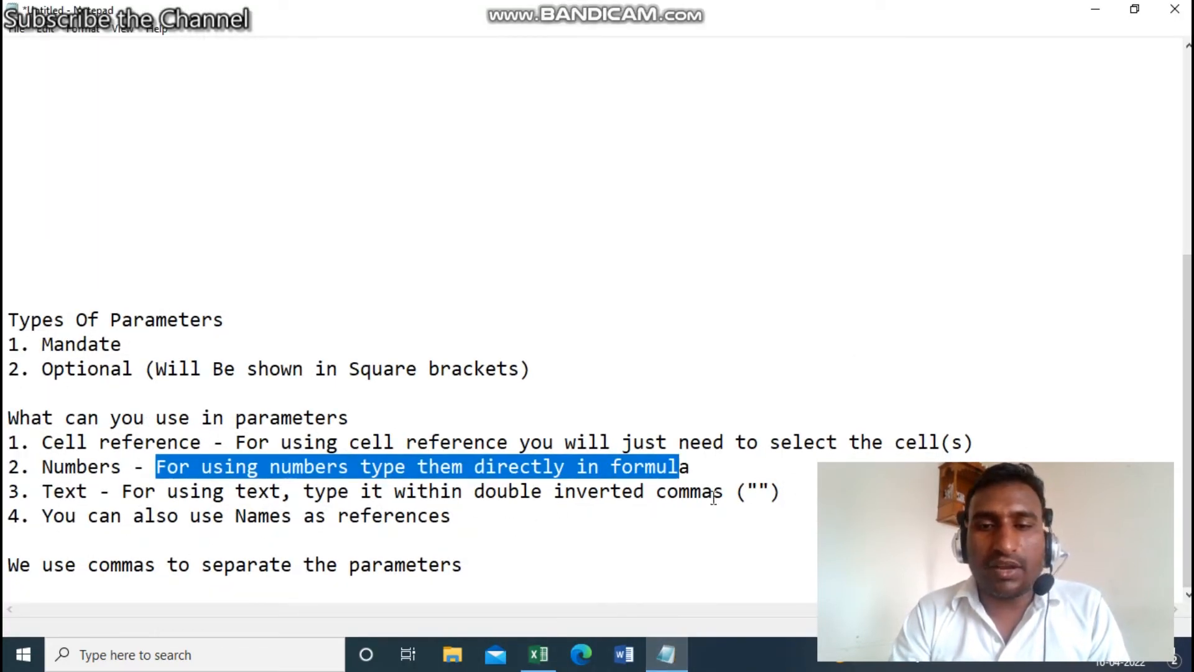
- Highlight the double-inverted-commas rule through the end of the notes, then return to Excel
{"action": "left_click", "coordinate": [303, 494]}
{"action": "left_click_drag", "start_coordinate": [349, 496], "coordinate": [778, 496]}
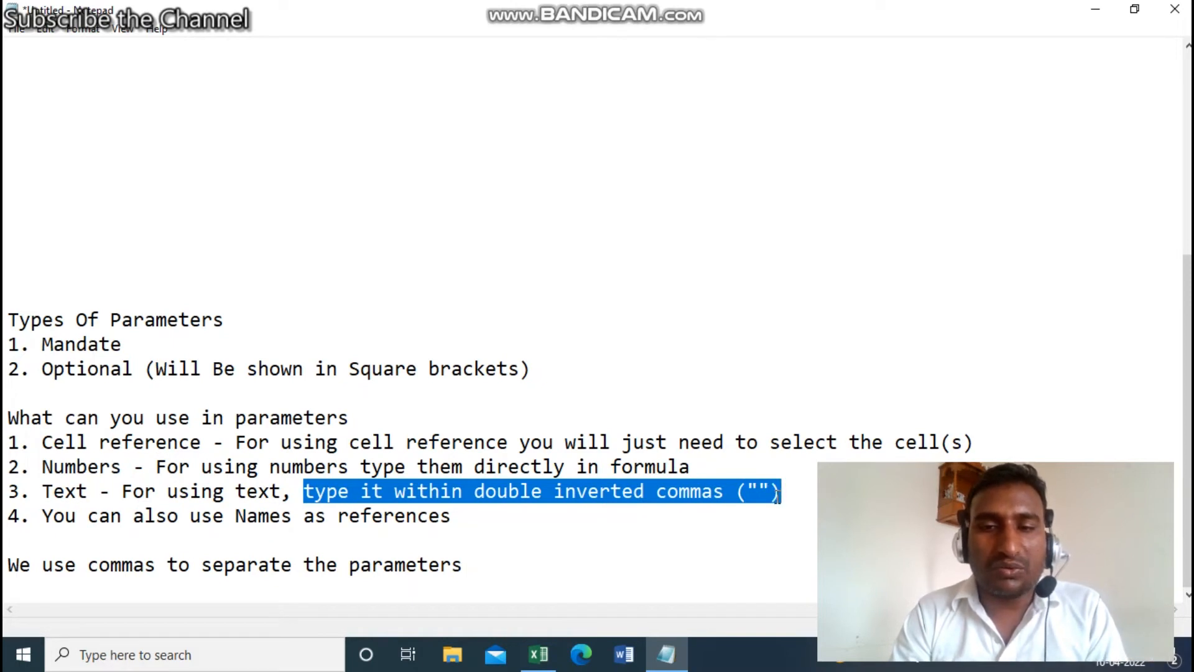
{"action": "left_click_drag", "start_coordinate": [777, 496], "coordinate": [621, 647]}
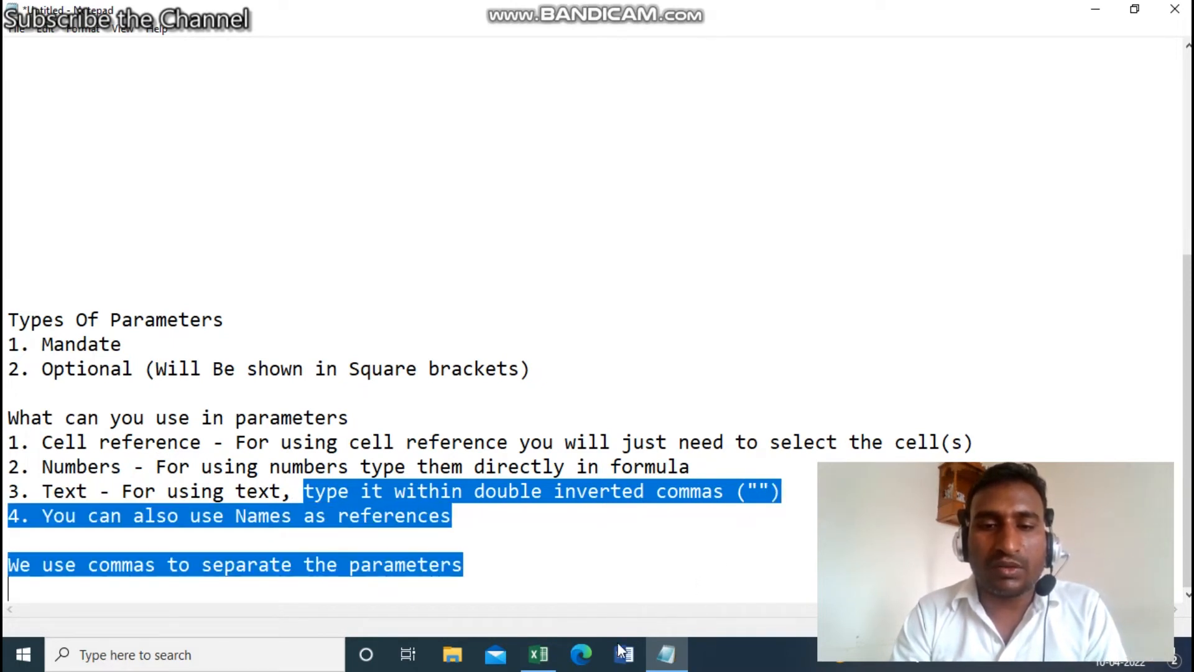
{"action": "left_click", "coordinate": [532, 655]}
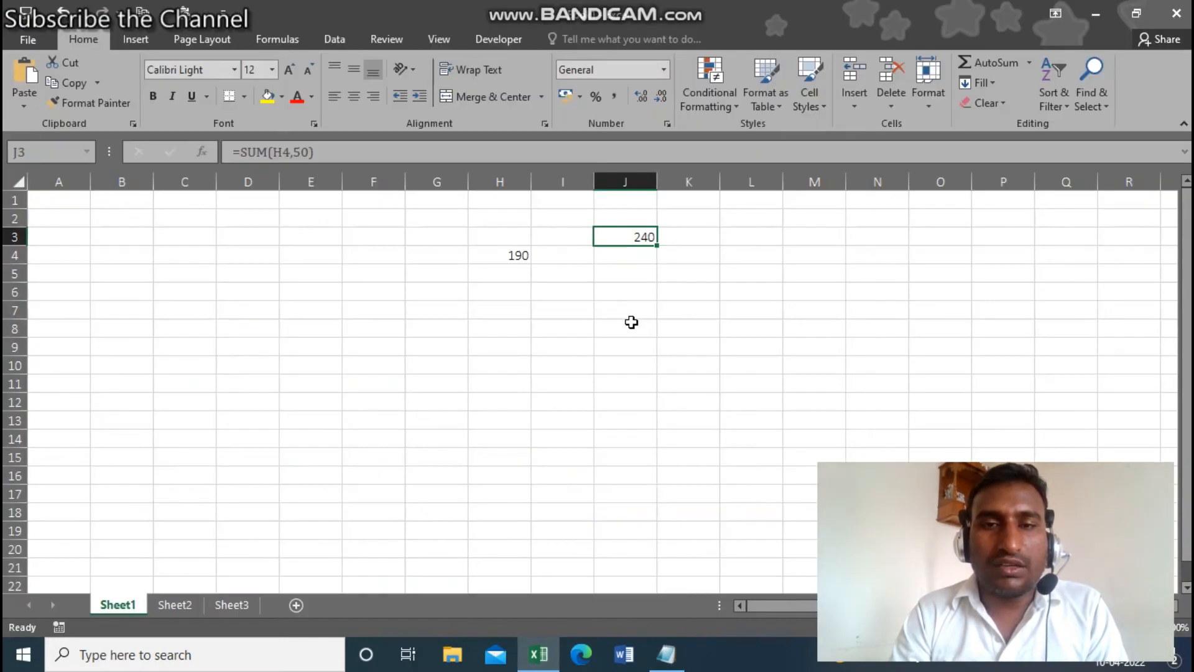
- Enter a CONCATENATE formula in J8 joining the quoted first name, " " and the quoted surname
{"action": "left_click", "coordinate": [631, 323]}
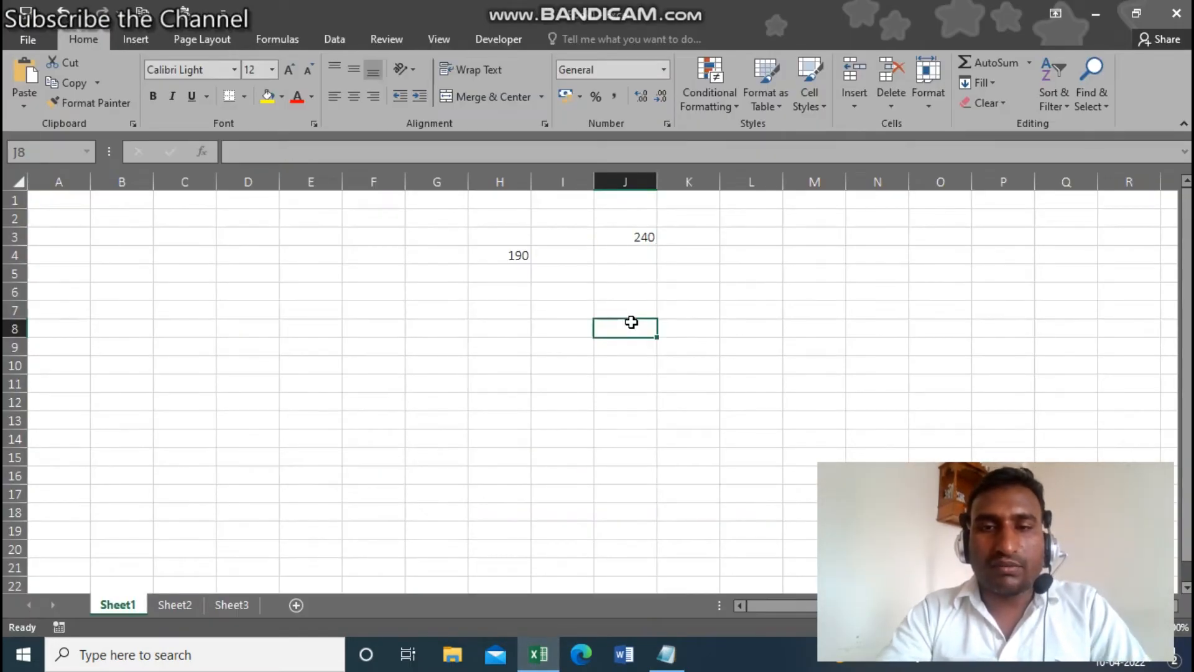
{"action": "type", "text": "="}
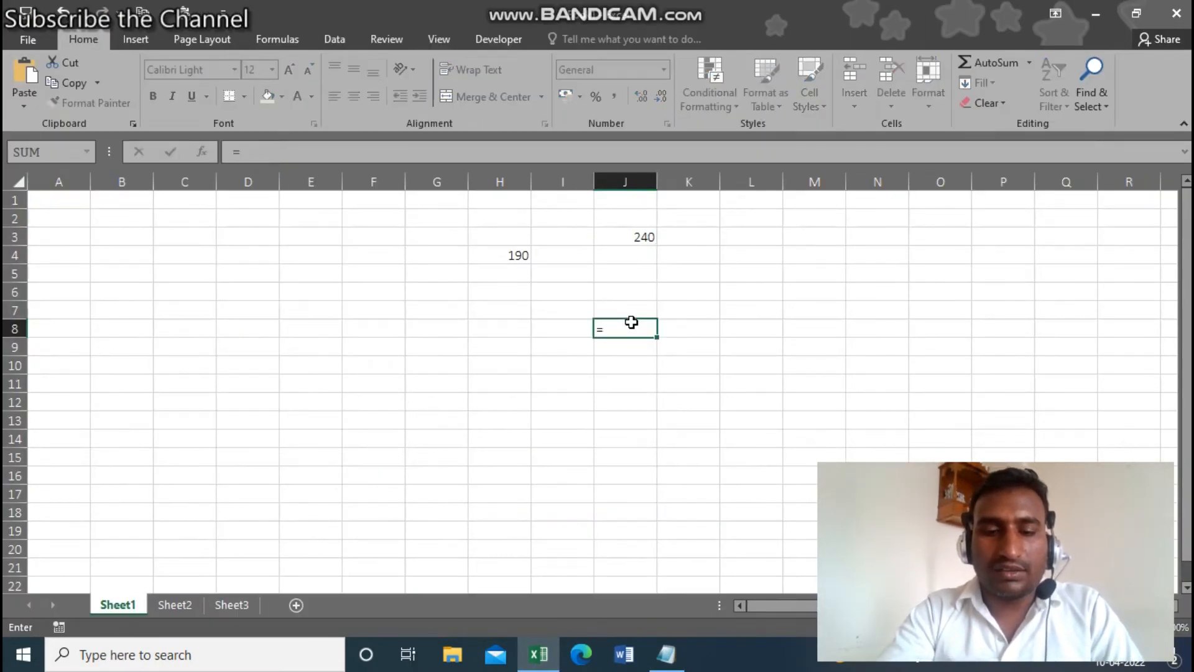
{"action": "type", "text": "conc"}
{"action": "key", "text": "Tab"}
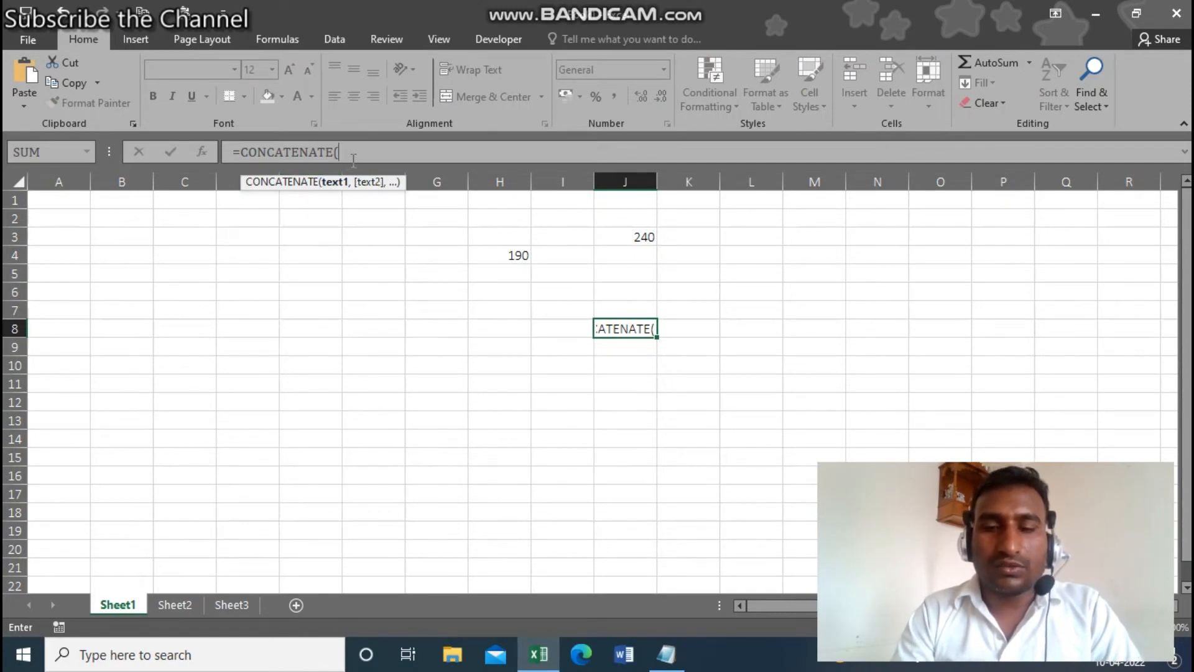
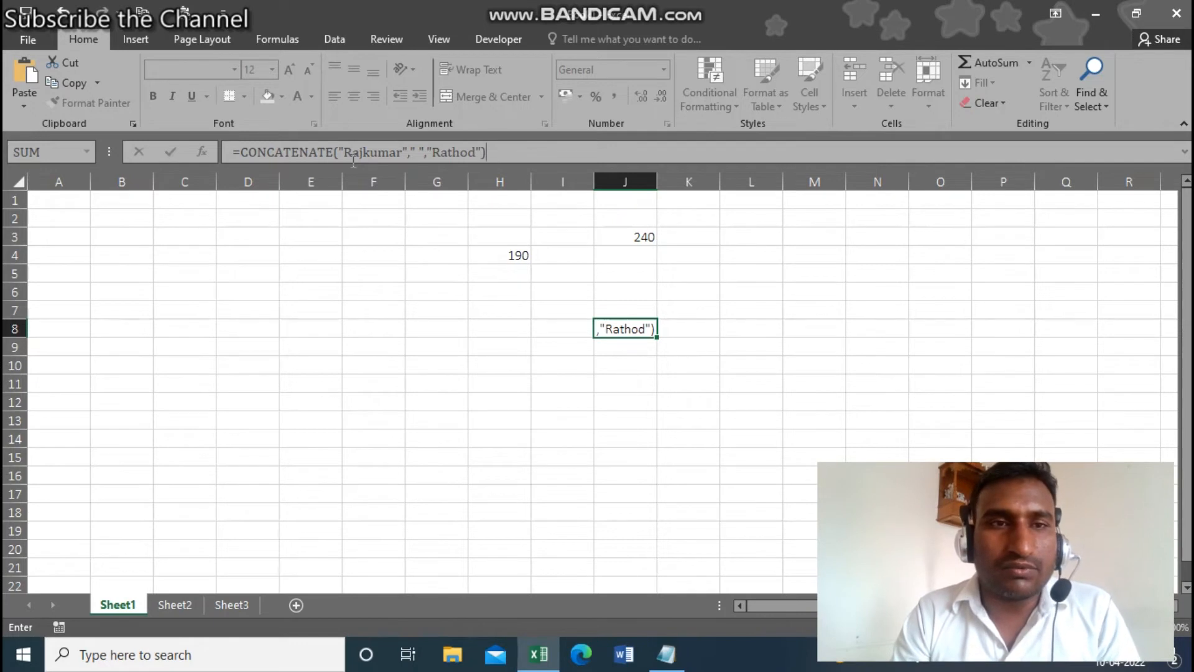
{"action": "key", "text": "Return"}
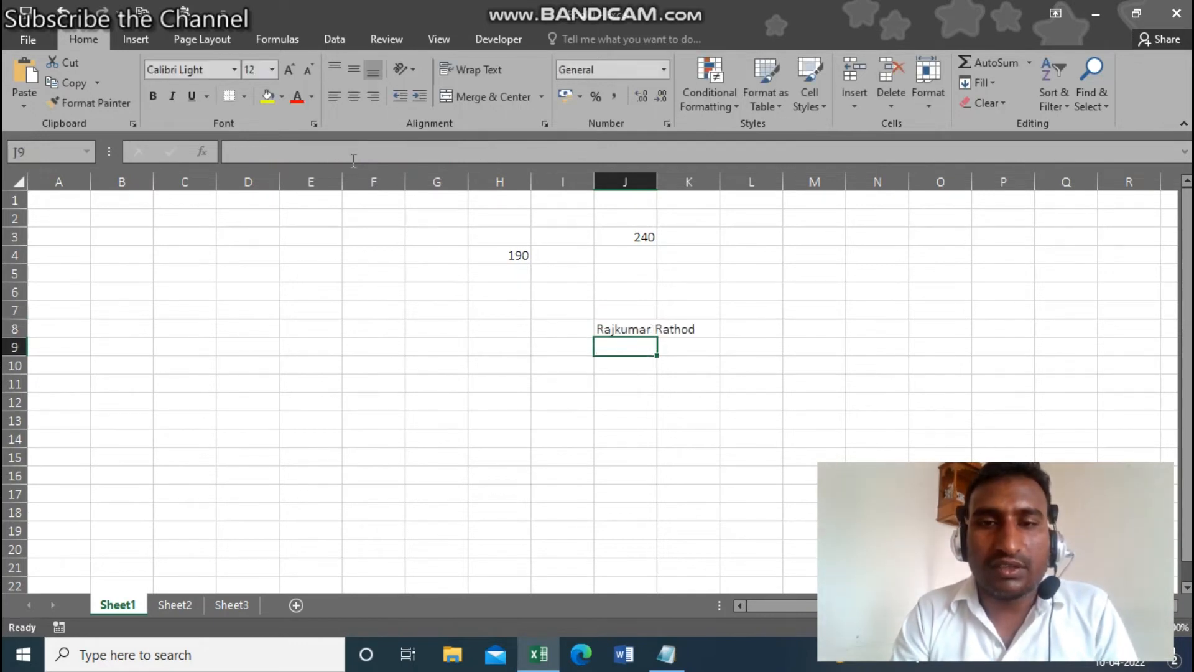
{"action": "key", "text": "Up"}
{"action": "key", "text": "Down"}
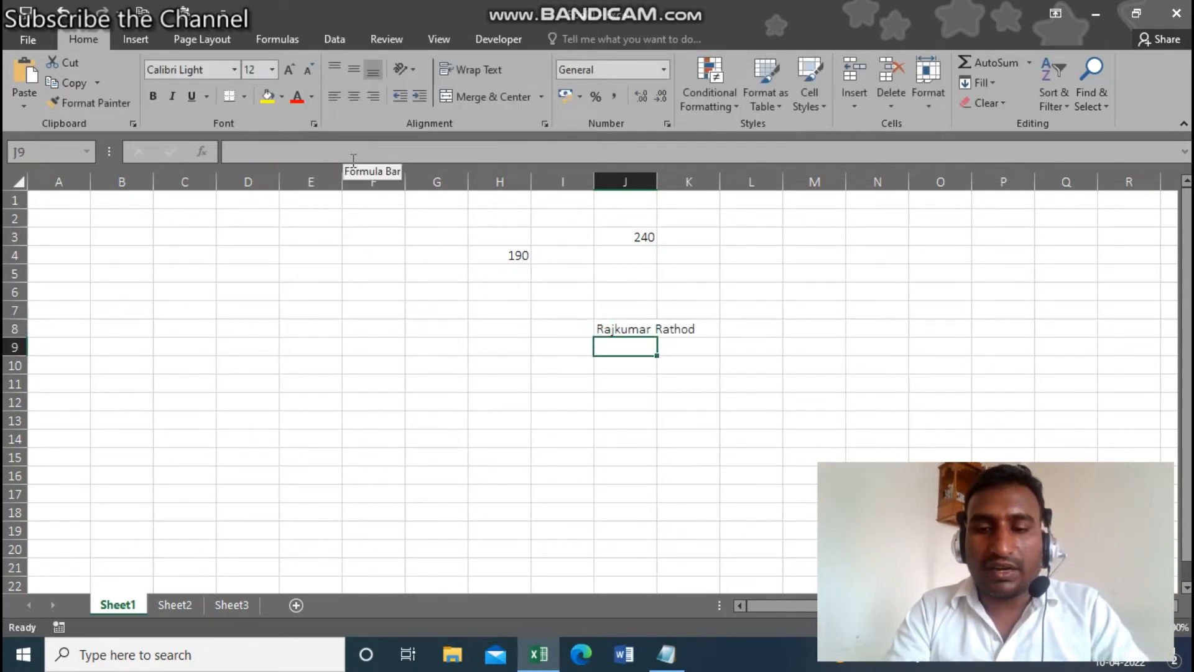
{"action": "type", "text": "="}
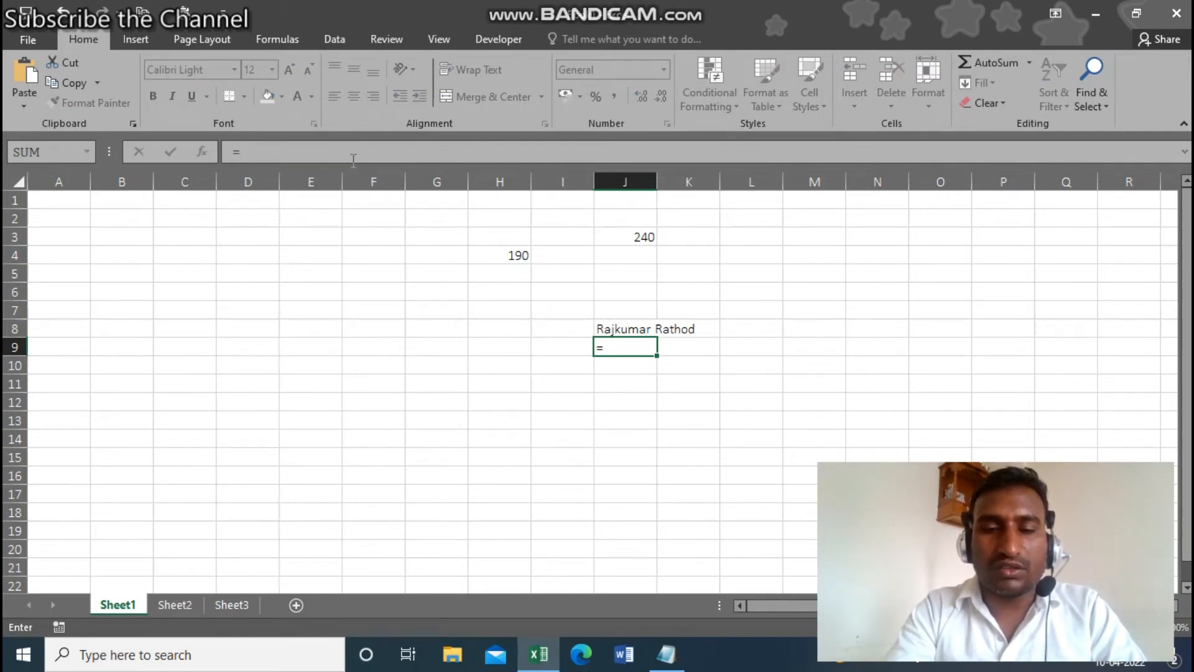
{"action": "type", "text": "con"}
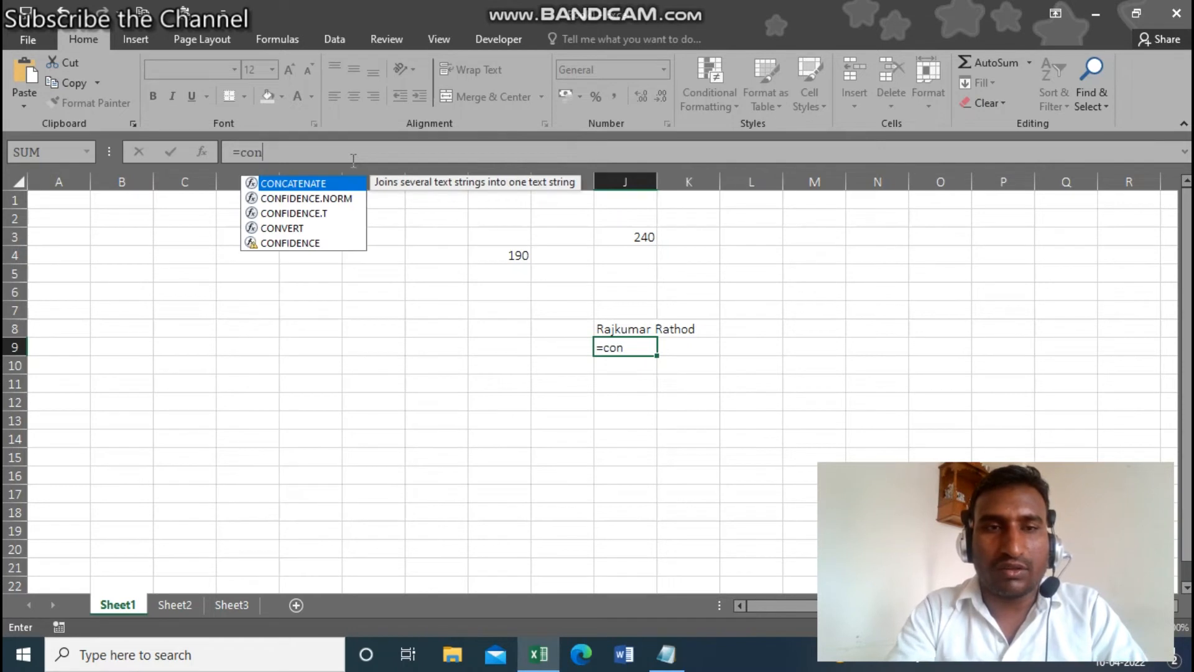
- Complete the J9 CONCATENATE with the first name and surname unquoted, producing #NAME?
{"action": "key", "text": "Tab"}
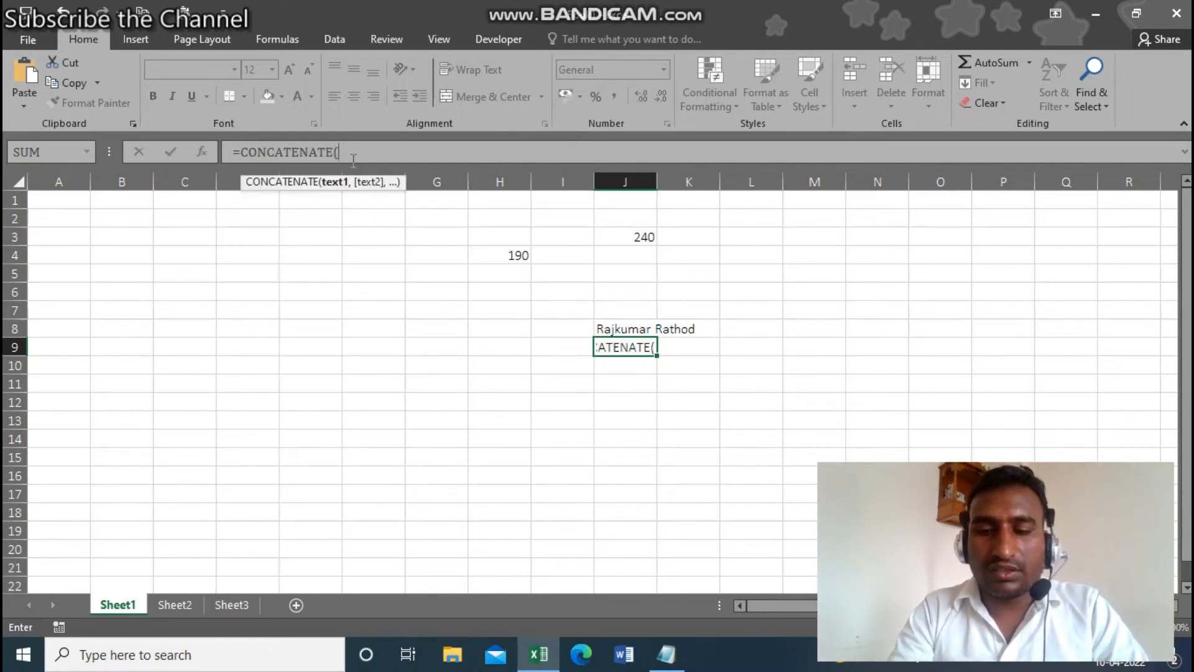
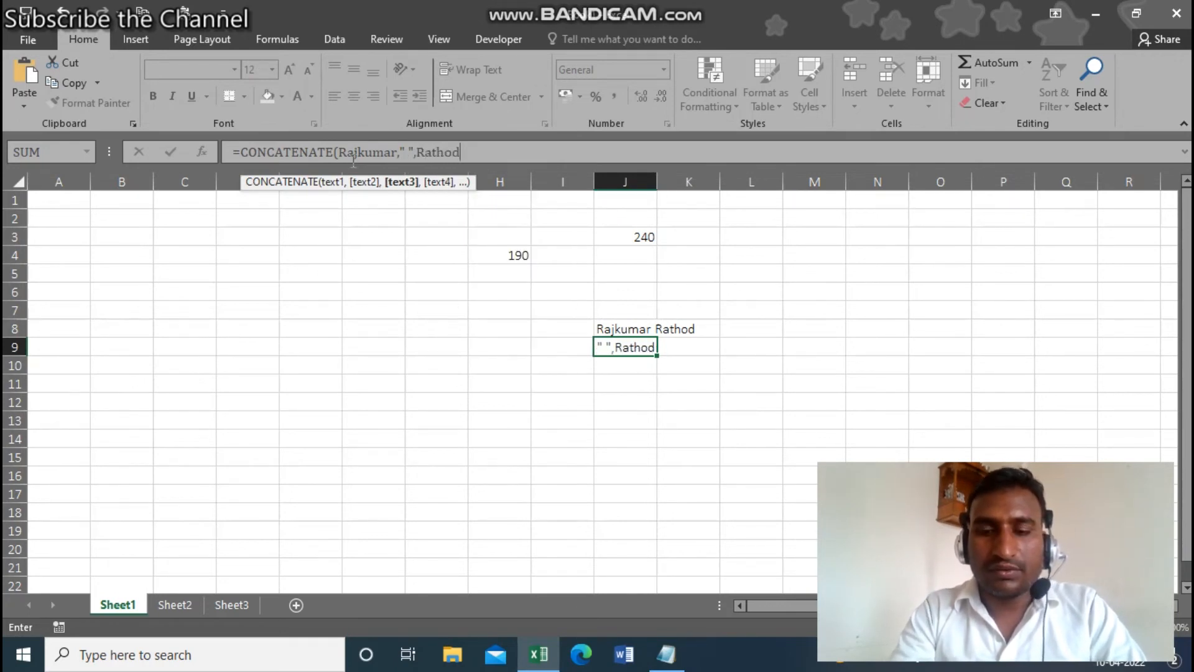
{"action": "type", "text": ")"}
{"action": "key", "text": "Return"}
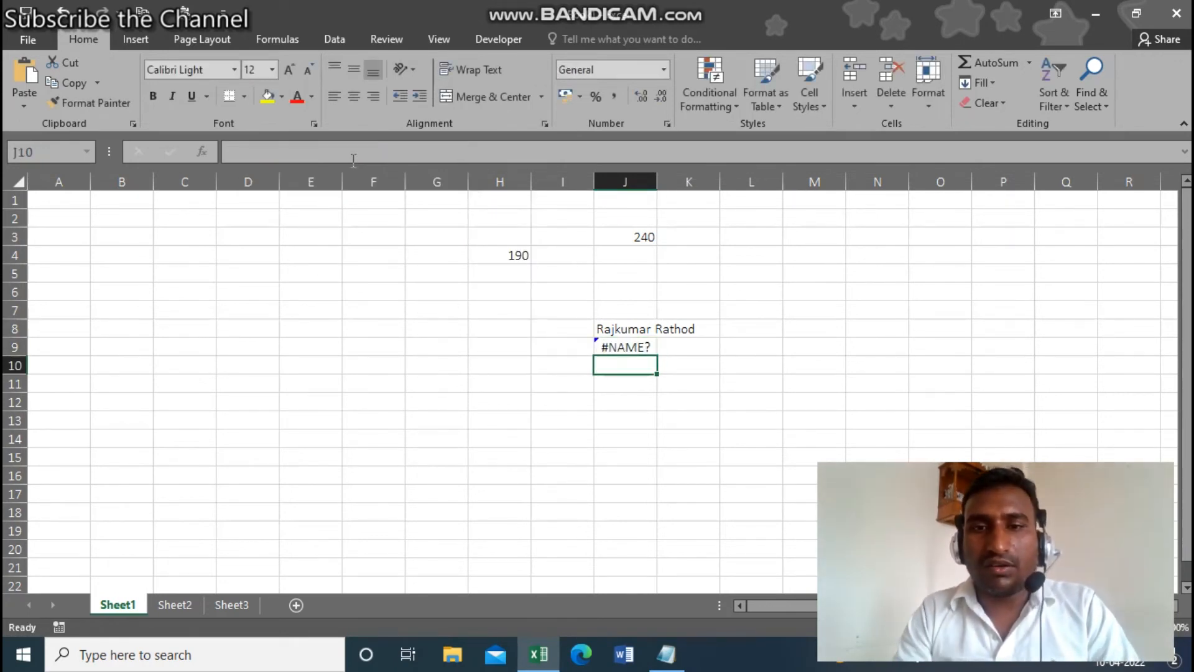
{"action": "key", "text": "Up"}
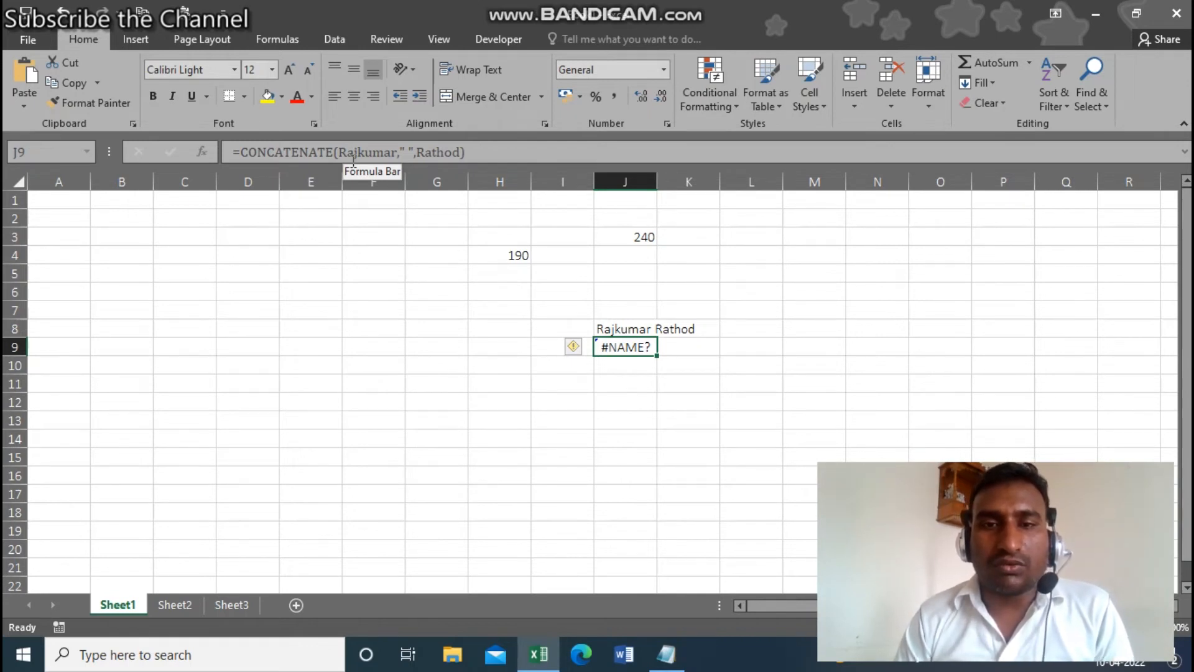
{"action": "key", "text": "Down"}
{"action": "key", "text": "Down"}
{"action": "key", "text": "Down"}
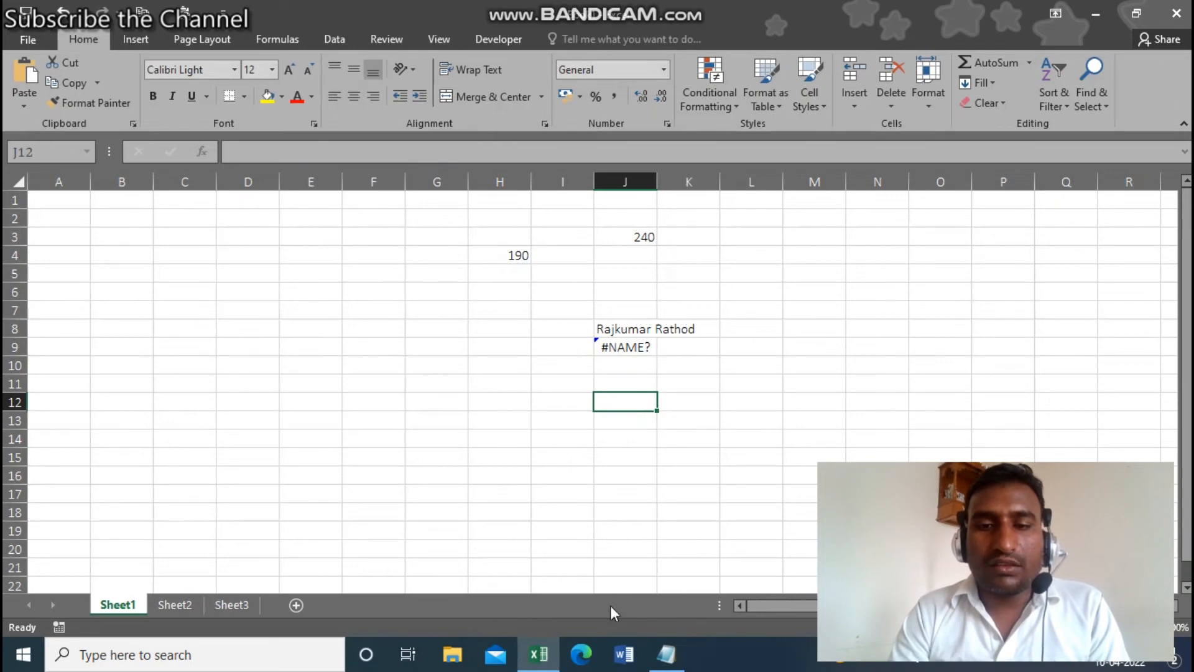
- View the parameter-types notes in Notepad, then bring the Excel workbook back
{"action": "left_click", "coordinate": [667, 664]}
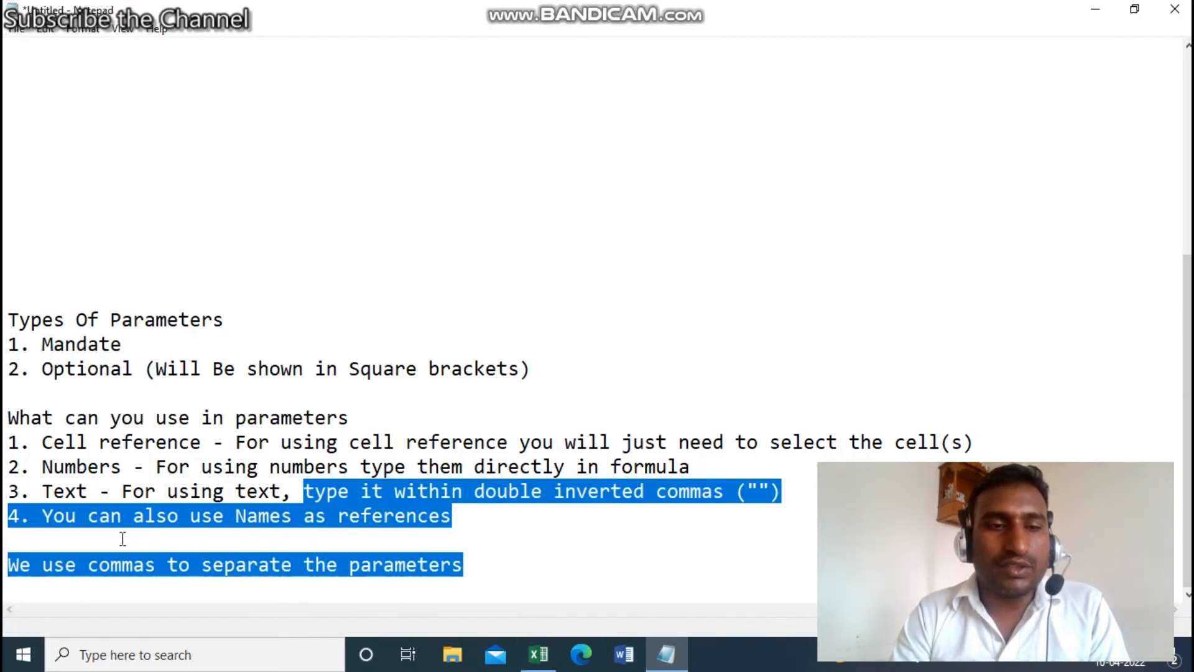
{"action": "left_click", "coordinate": [150, 530]}
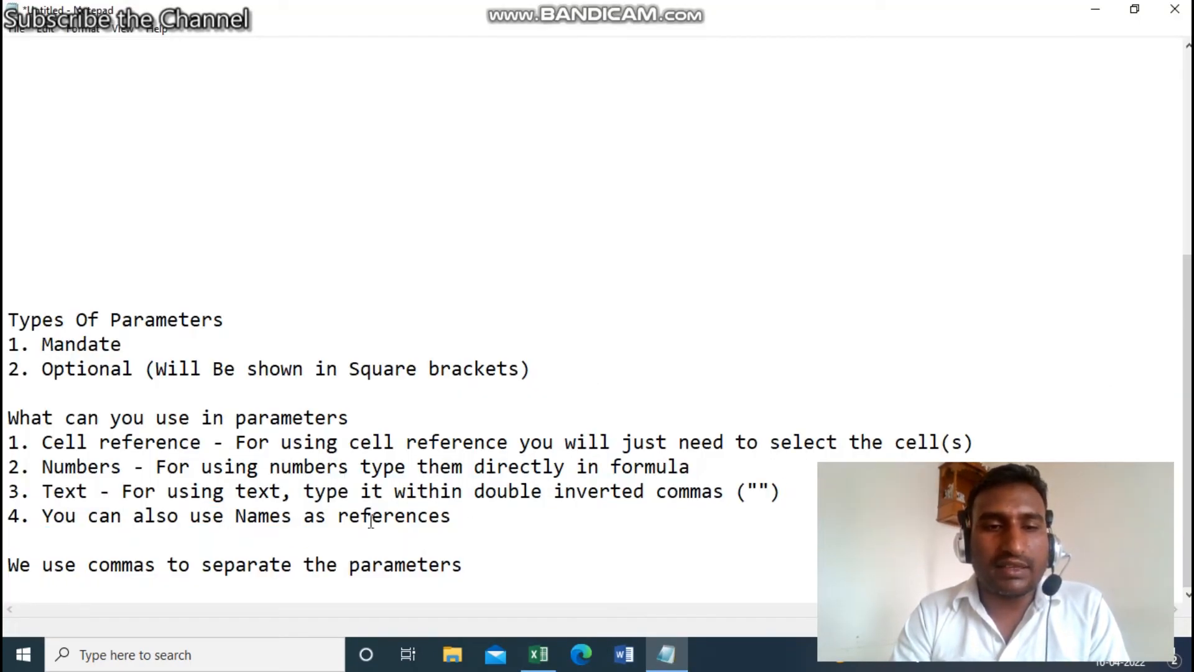
{"action": "mouse_move", "coordinate": [662, 668]}
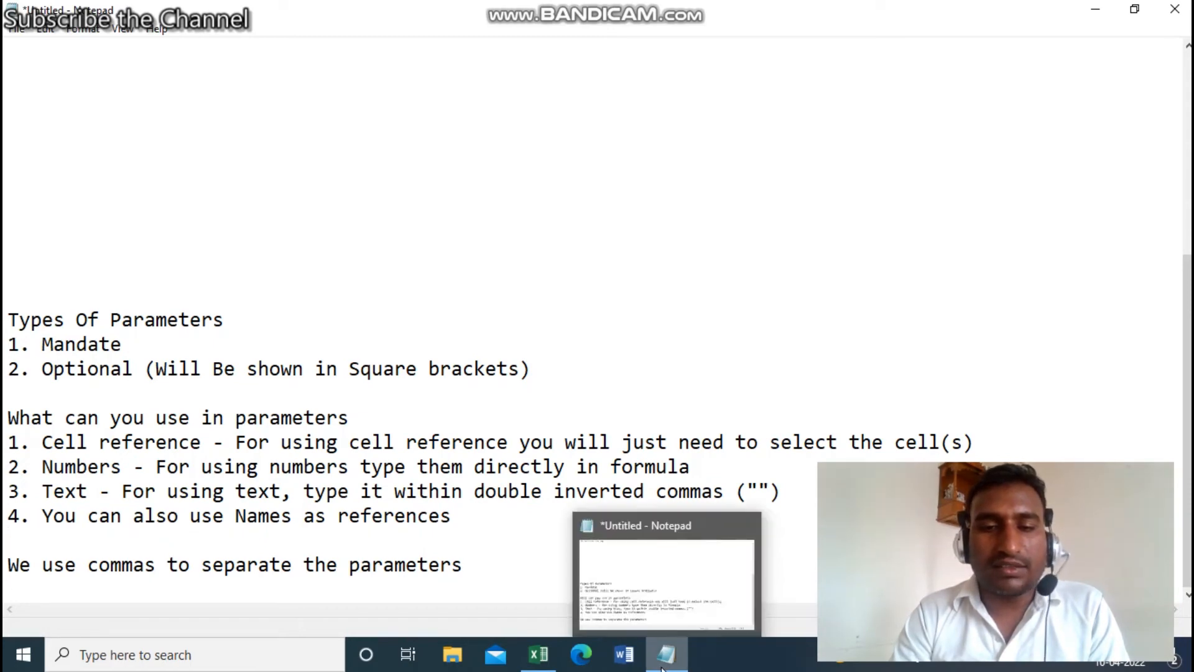
{"action": "mouse_move", "coordinate": [522, 666]}
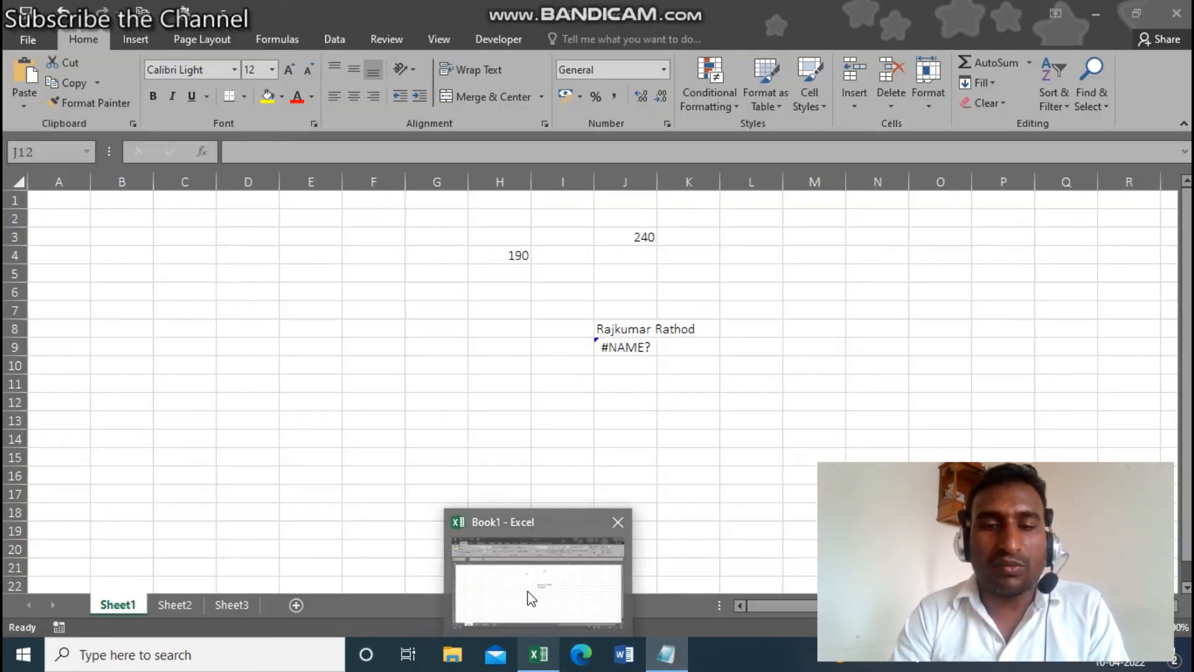
{"action": "left_click", "coordinate": [528, 591]}
- Fill E4:E15 with =RANDBETWEEN(50,500)
{"action": "left_click", "coordinate": [306, 286]}
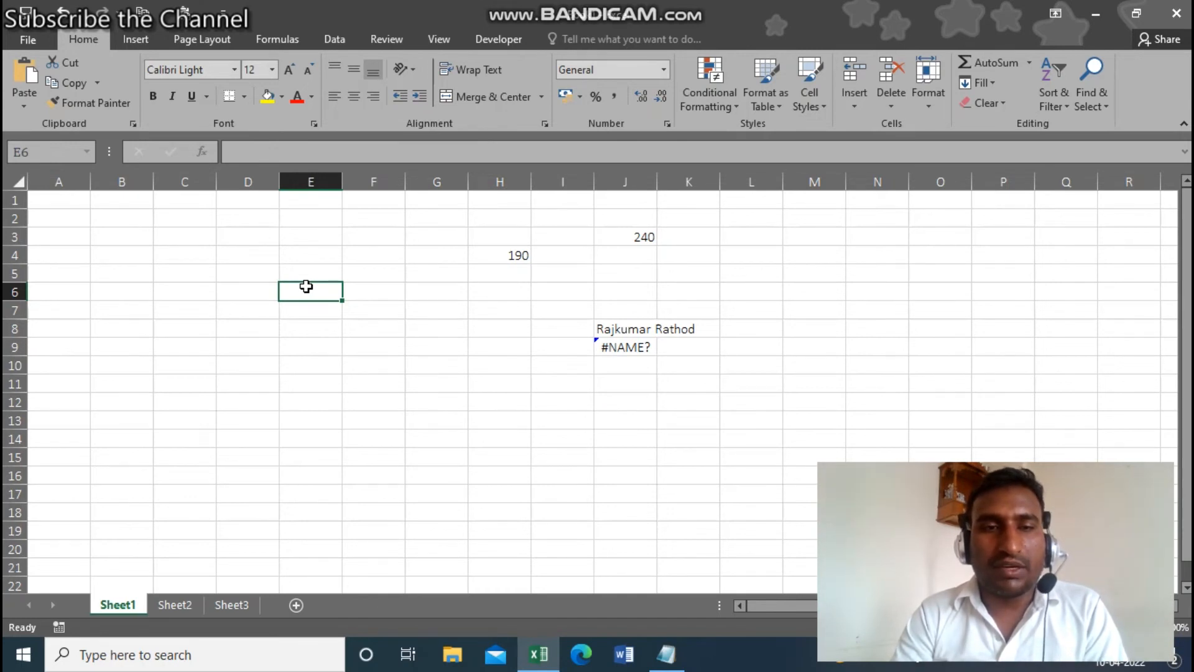
{"action": "key", "text": "Up"}
{"action": "key", "text": "Up"}
{"action": "key", "text": "shift+Down"}
{"action": "key", "text": "shift+Down"}
{"action": "key", "text": "shift+Down"}
{"action": "key", "text": "shift+Down"}
{"action": "key", "text": "shift+Down"}
{"action": "key", "text": "shift+Down"}
{"action": "key", "text": "shift+Down"}
{"action": "key", "text": "shift+Down"}
{"action": "key", "text": "shift+Down"}
{"action": "key", "text": "shift+Down"}
{"action": "key", "text": "shift+Down"}
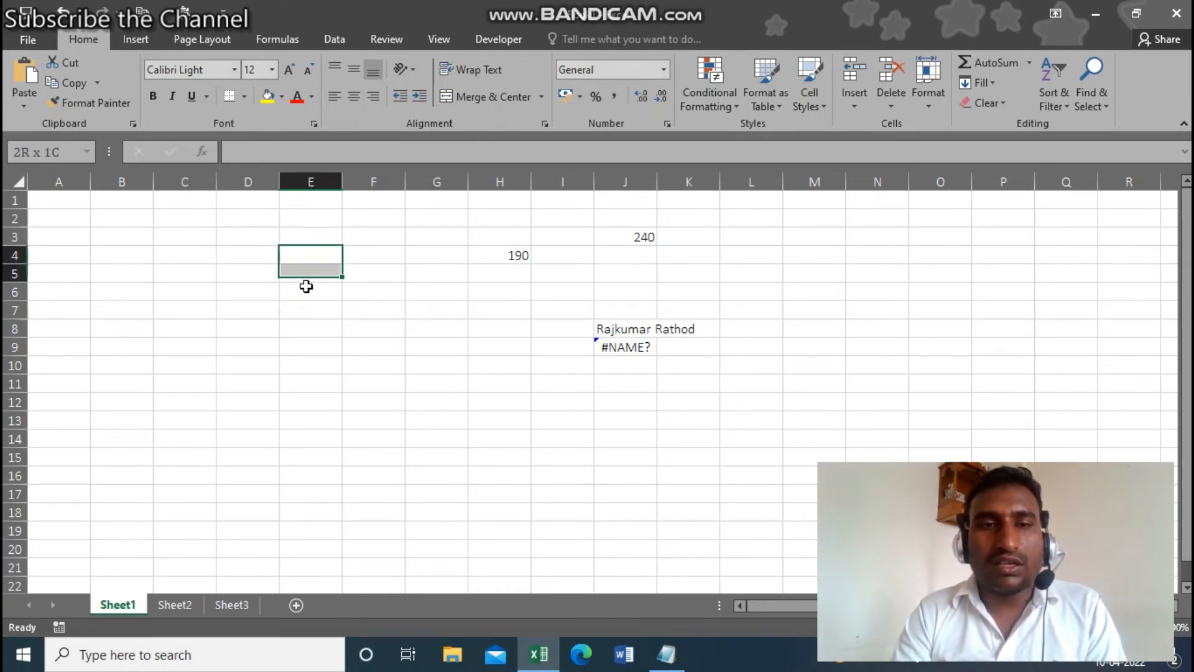
{"action": "type", "text": "=rand"}
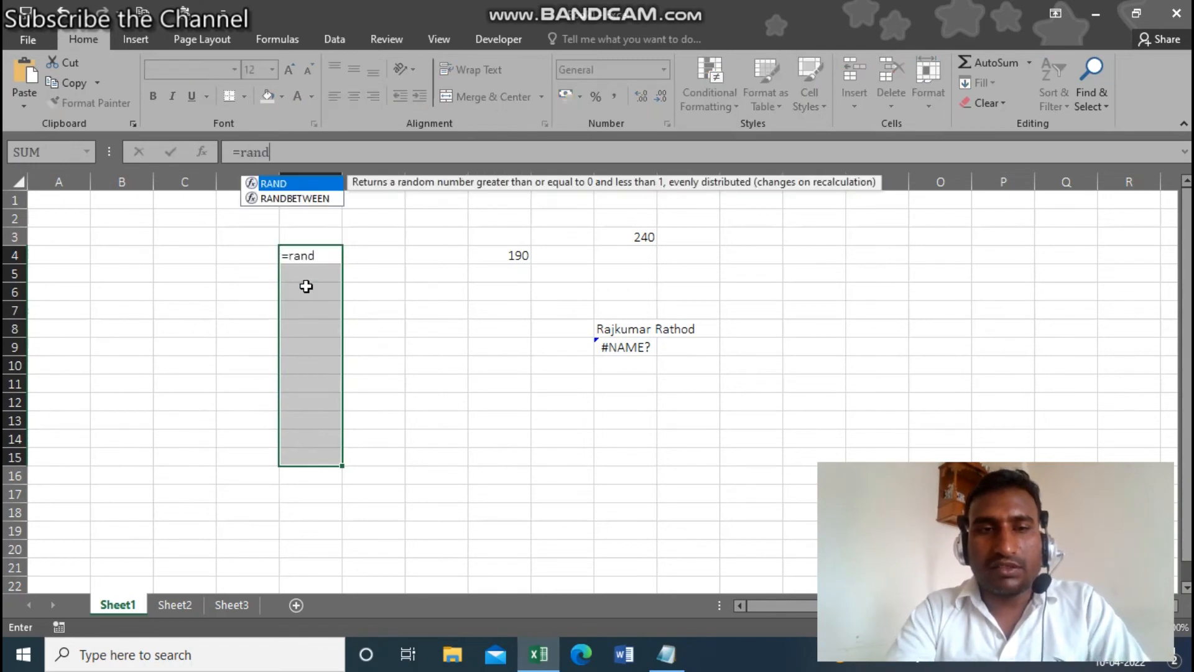
{"action": "key", "text": "Down"}
{"action": "key", "text": "Tab"}
{"action": "type", "text": "50"}
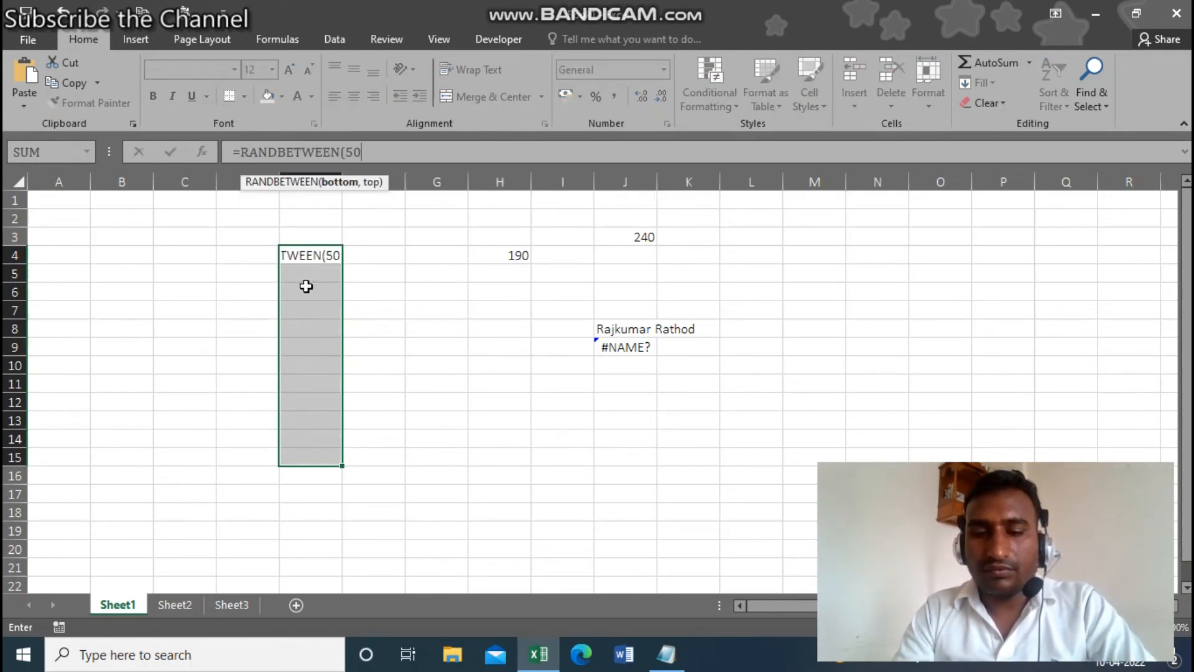
{"action": "type", "text": ",500)"}
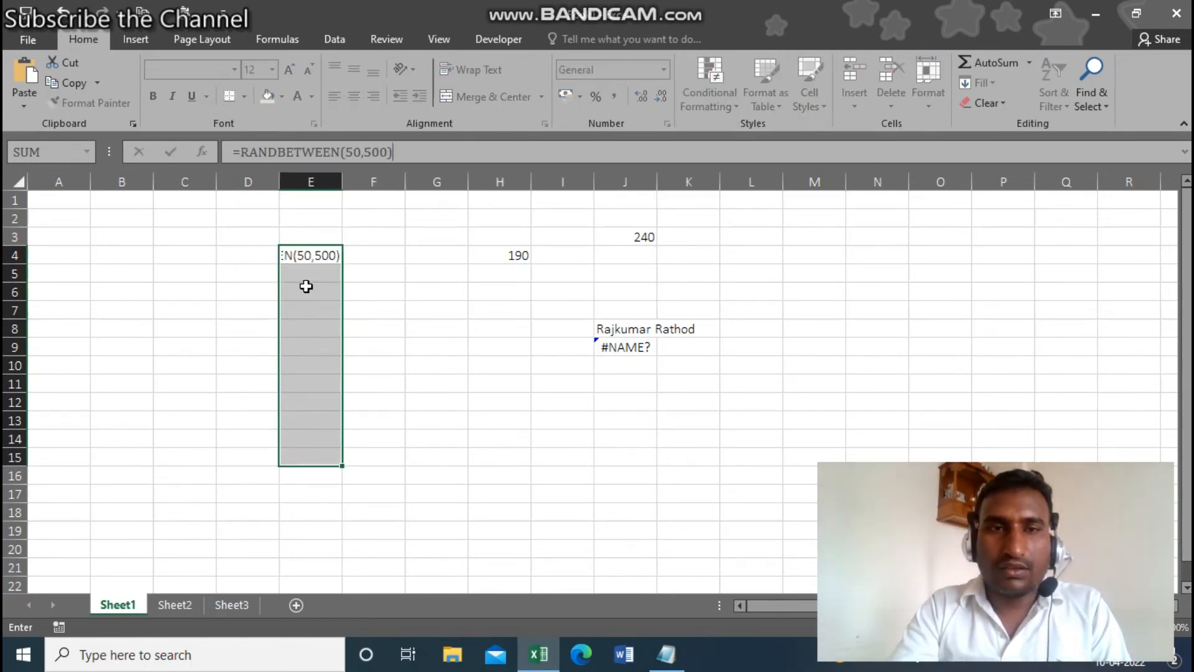
{"action": "key", "text": "ctrl+Return"}
- Convert the E4:E15 random numbers to fixed values with Paste Special Values
{"action": "key", "text": "ctrl+c"}
{"action": "key", "text": "ctrl+alt+v"}
{"action": "key", "text": "v"}
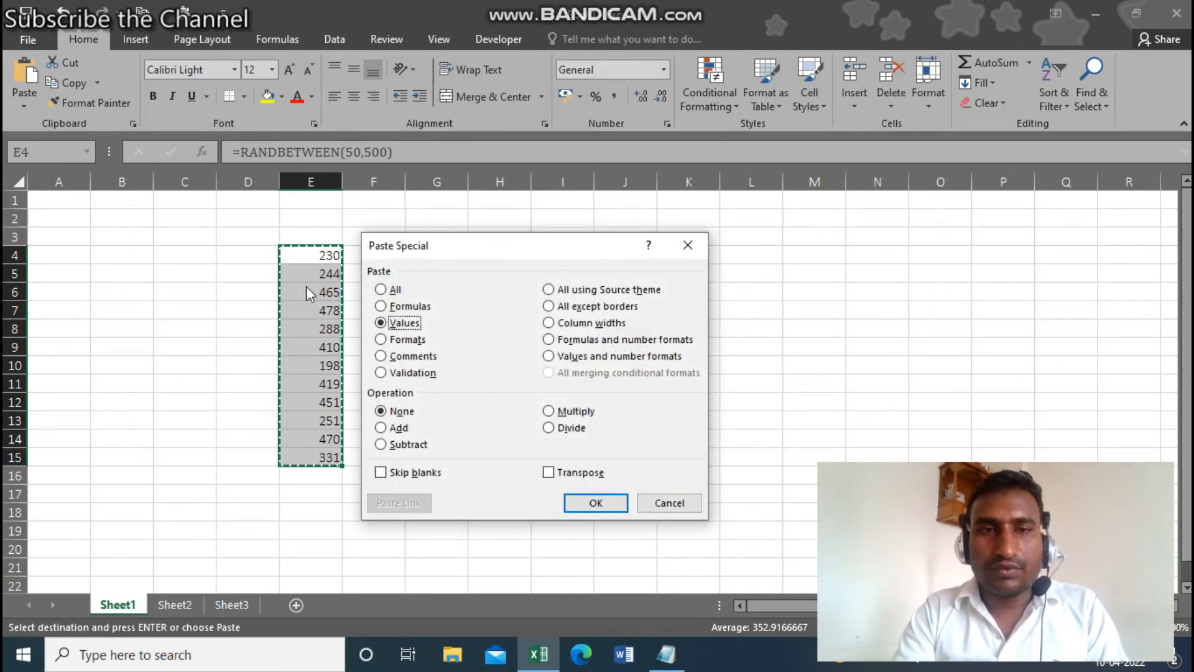
{"action": "key", "text": "Return"}
- Name the range E4:E15 'Test' in the Name Box
{"action": "key", "text": "Up"}
{"action": "key", "text": "Up"}
{"action": "key", "text": "Down"}
{"action": "key", "text": "Down"}
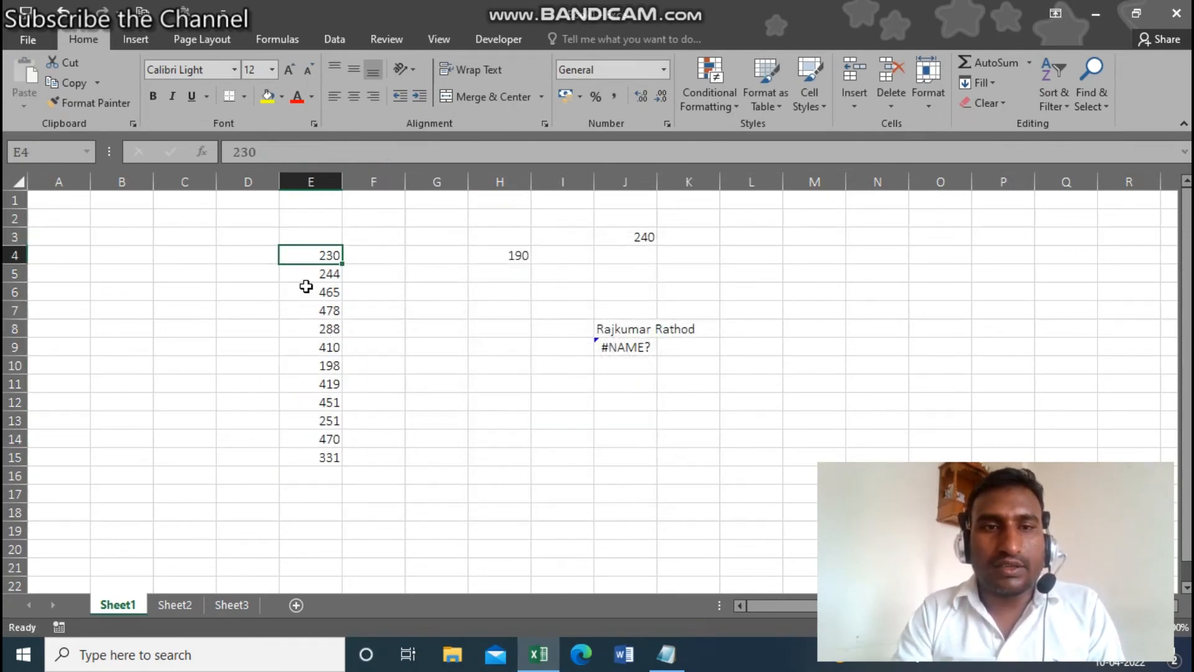
{"action": "key", "text": "ctrl+shift+Down"}
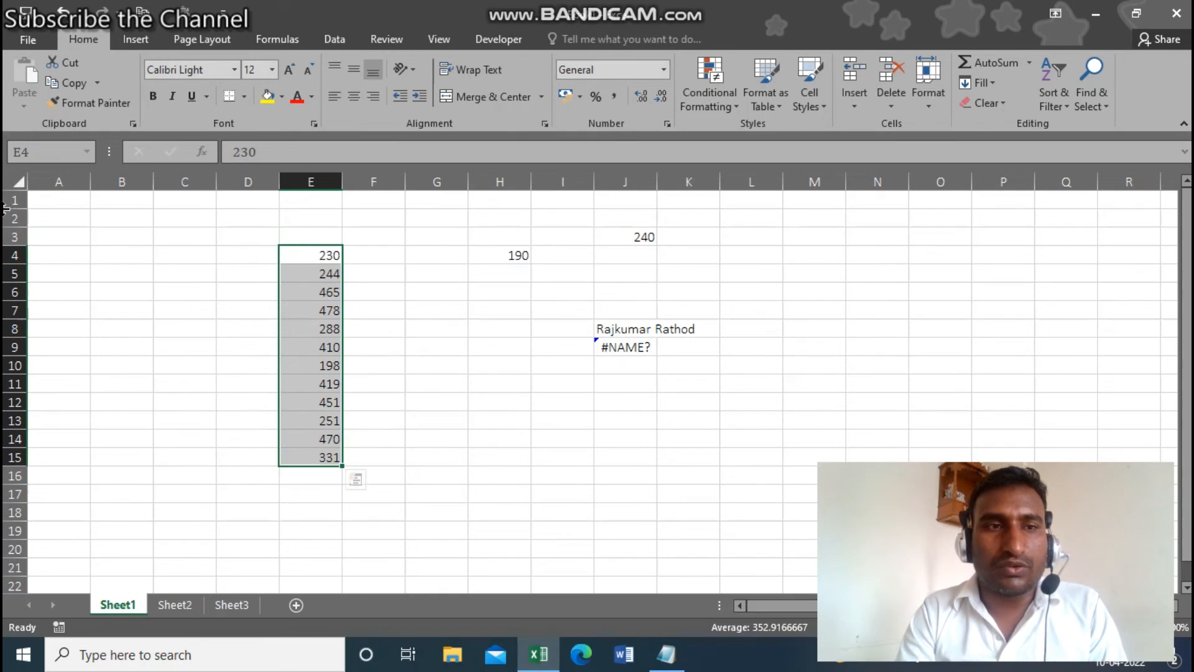
{"action": "left_click", "coordinate": [46, 158]}
{"action": "type", "text": "Te"}
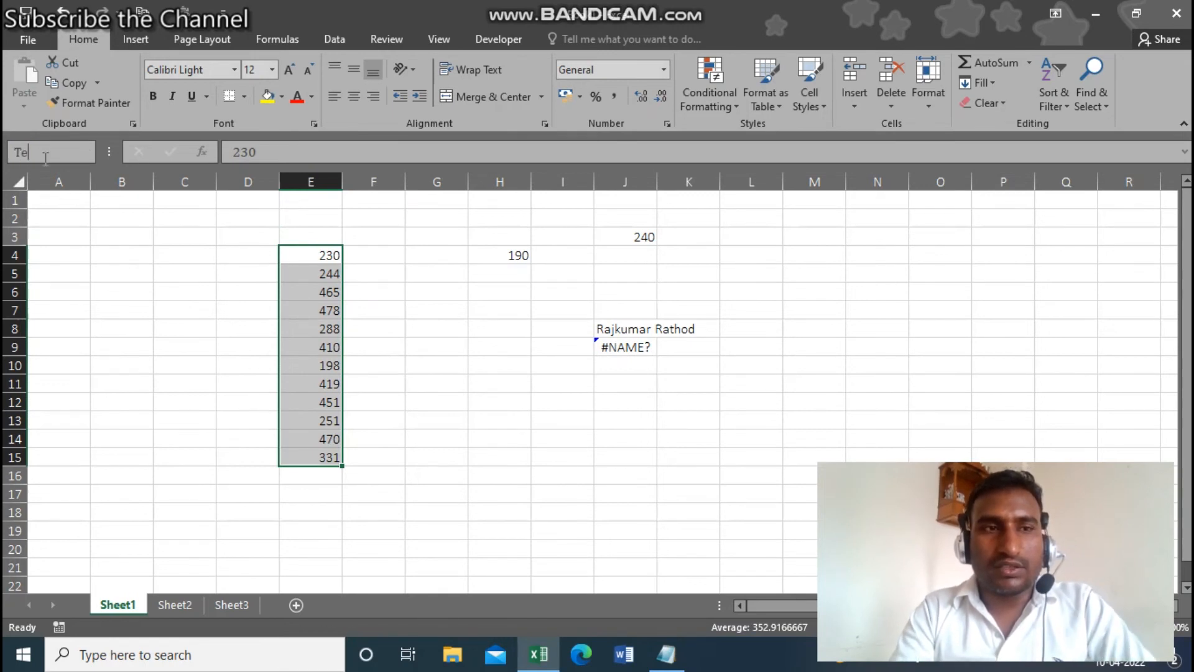
{"action": "type", "text": "st"}
{"action": "key", "text": "Return"}
{"action": "left_click", "coordinate": [545, 469]}
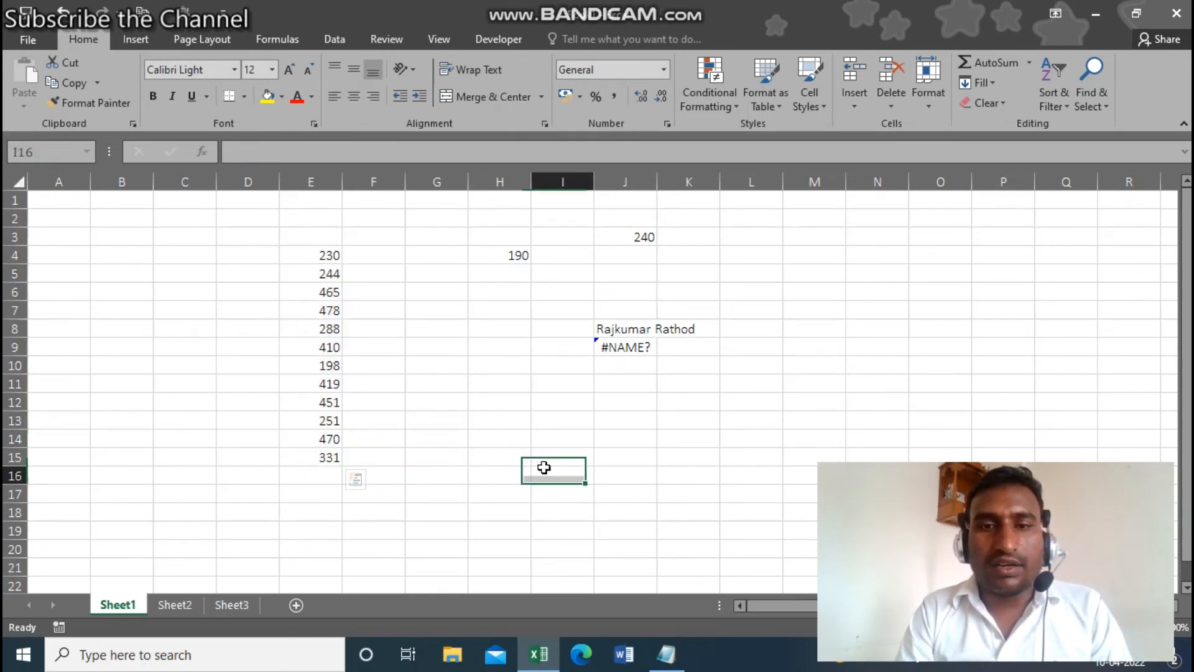
- Select I13 and check the list of defined names
{"action": "left_click", "coordinate": [543, 427]}
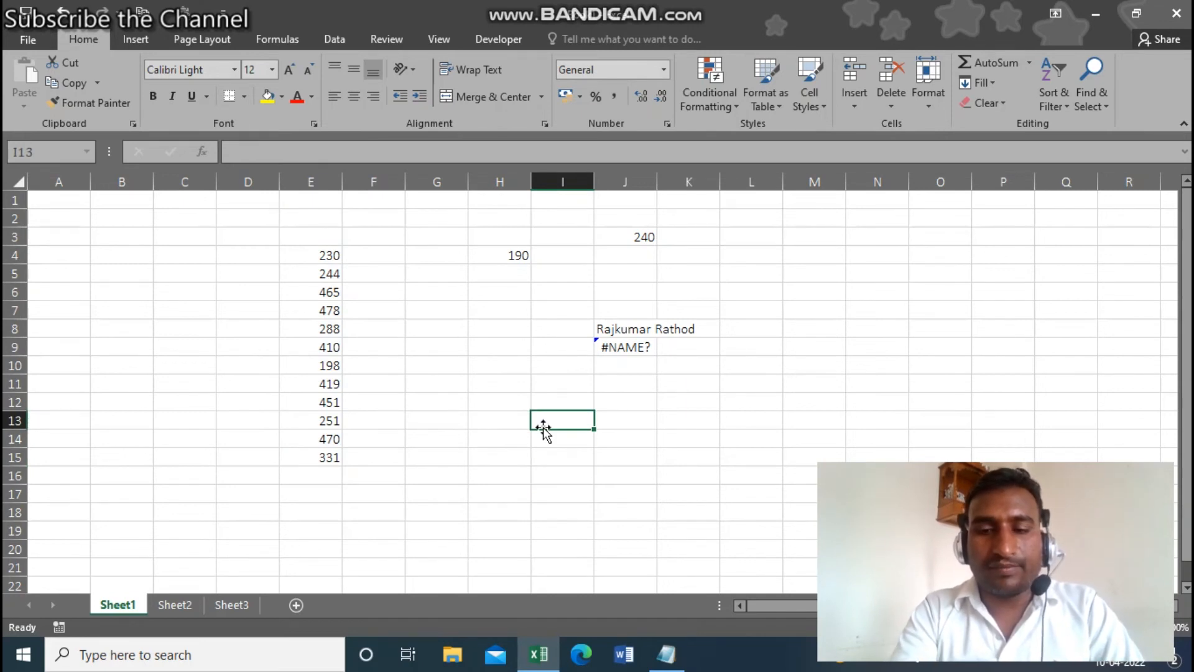
{"action": "left_click", "coordinate": [88, 149]}
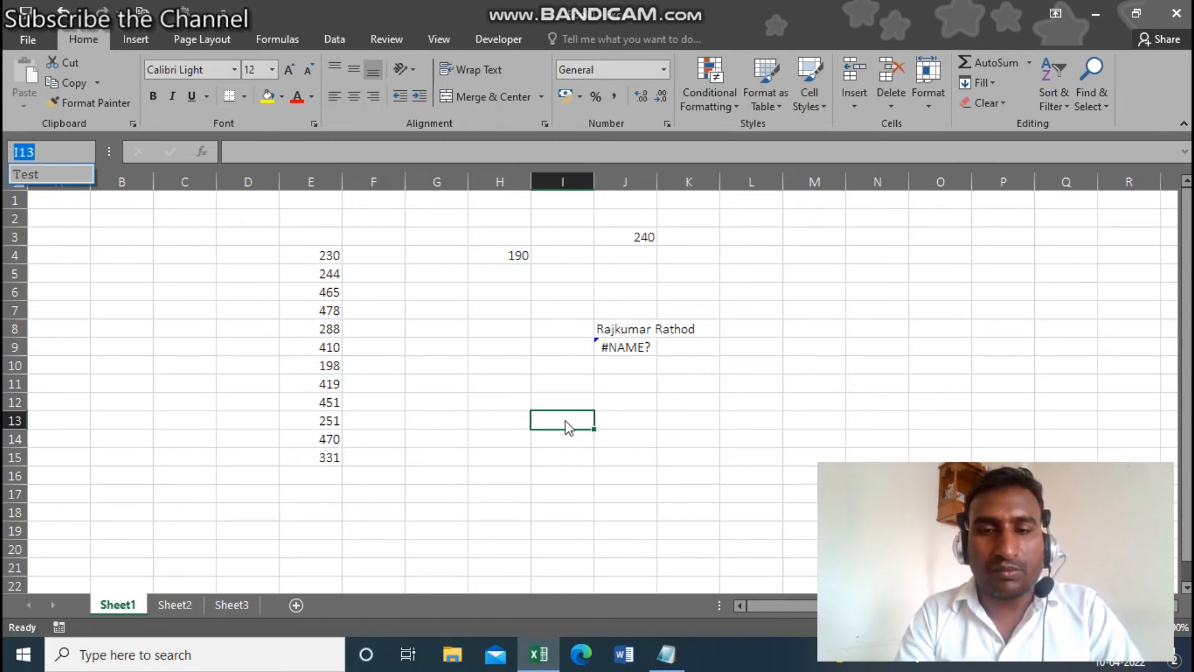
{"action": "type", "text": "=su"}
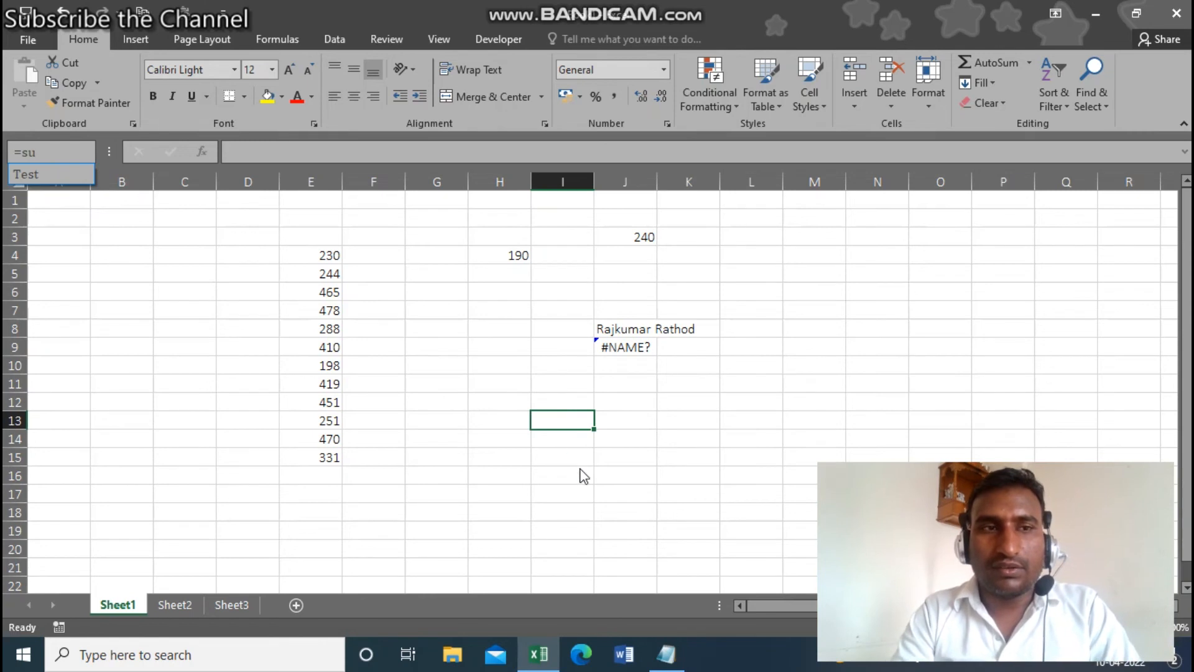
{"action": "key", "text": "Escape"}
- Enter =SUM(Test) in I13 to get 4235, then select E4:E15 to show the range
{"action": "type", "text": "=sum"}
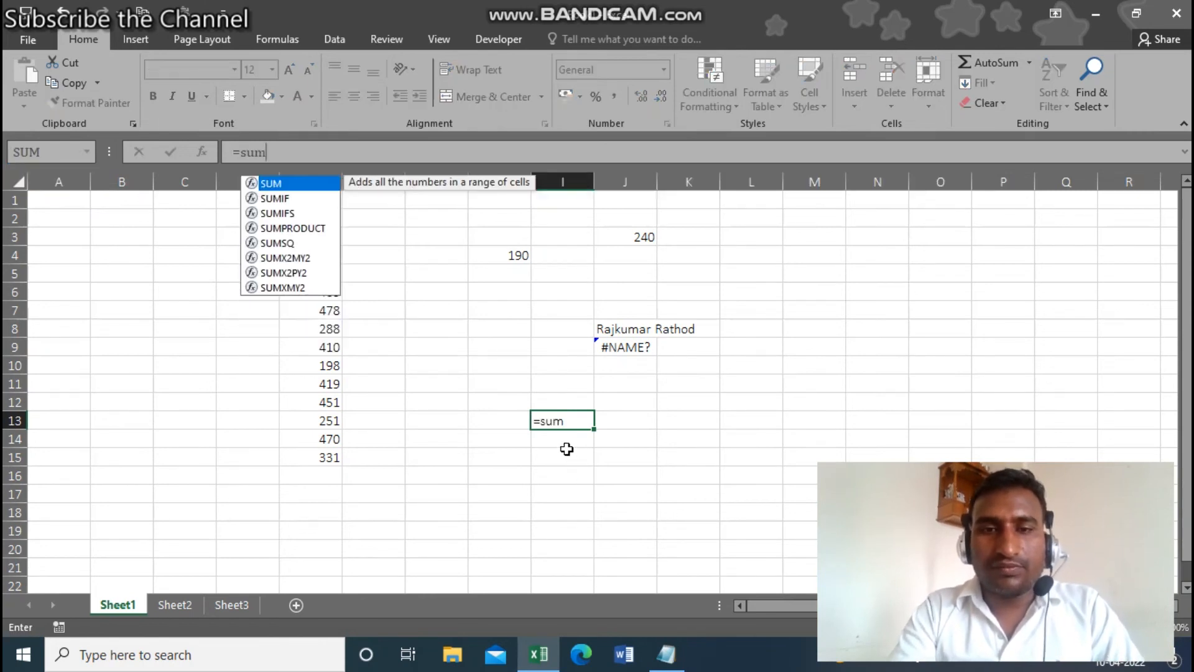
{"action": "key", "text": "Tab"}
{"action": "type", "text": "tes"}
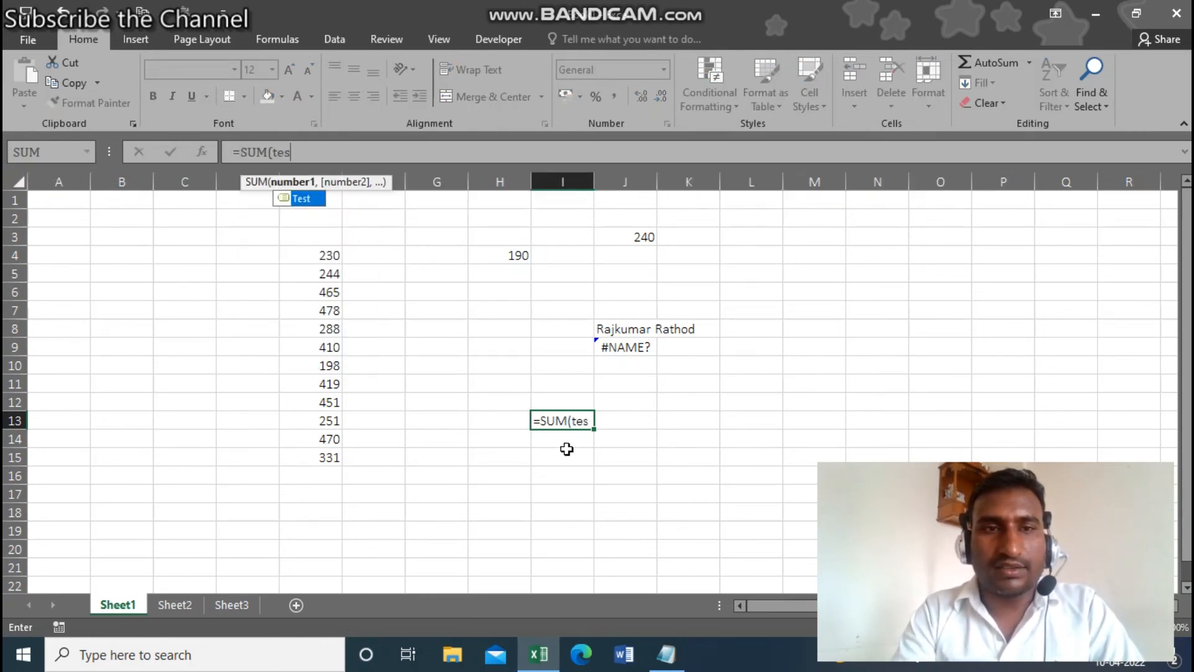
{"action": "double_click", "coordinate": [303, 199]}
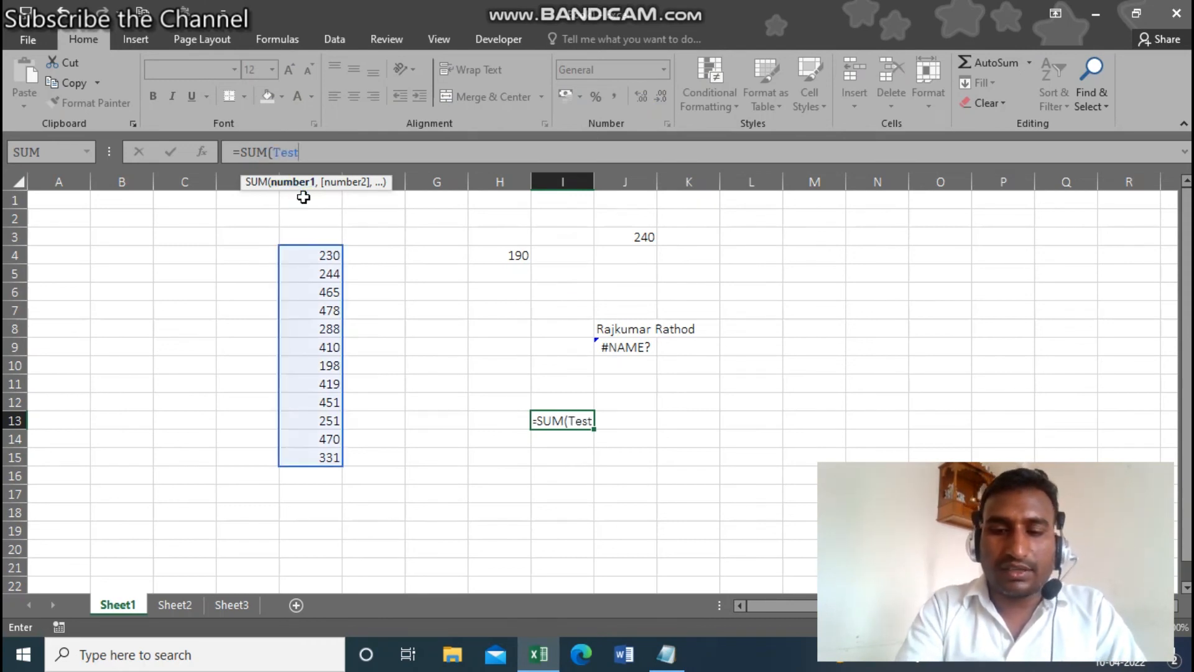
{"action": "type", "text": ")"}
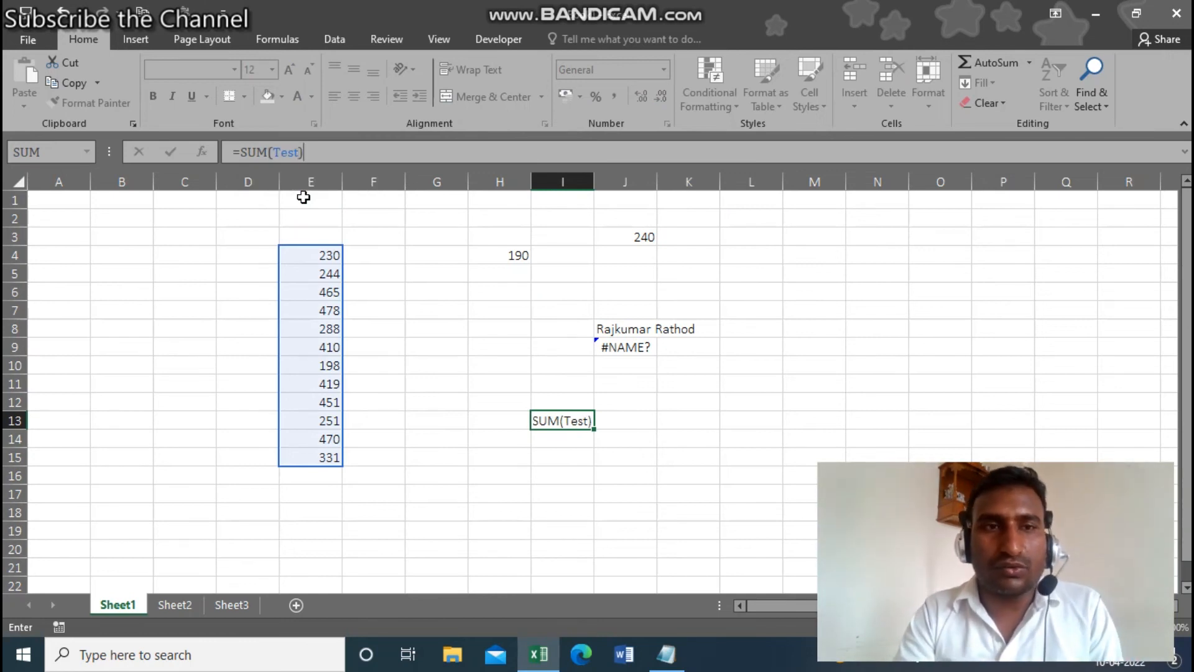
{"action": "key", "text": "Return"}
{"action": "key", "text": "Up"}
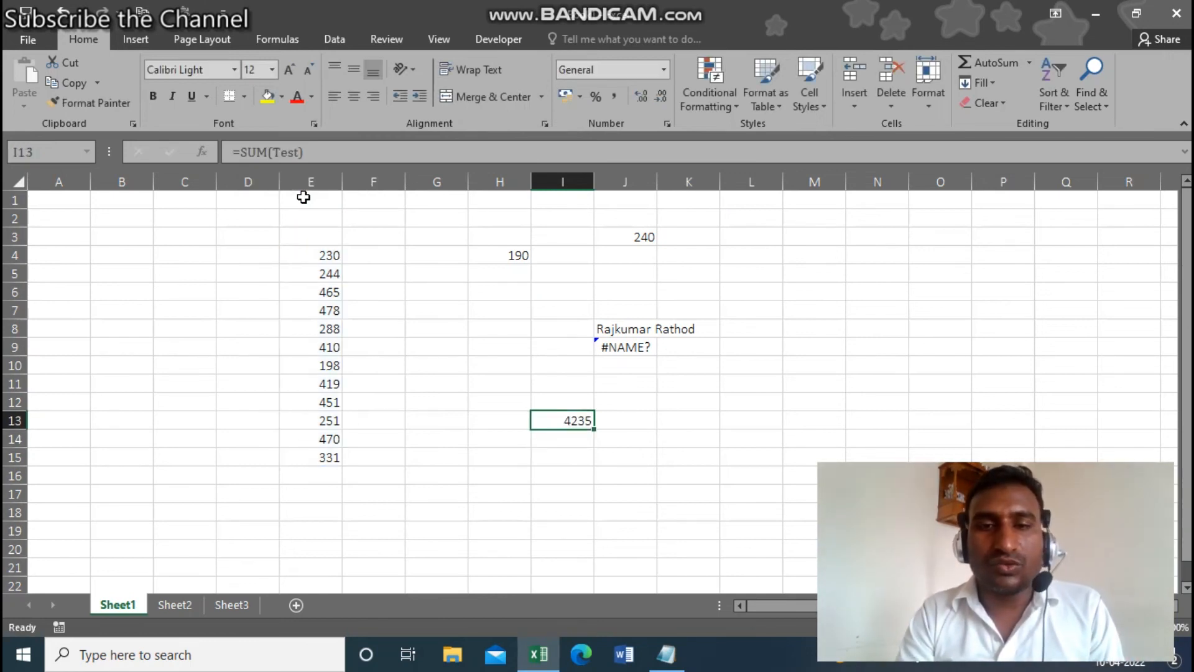
{"action": "left_click_drag", "start_coordinate": [311, 248], "coordinate": [334, 456]}
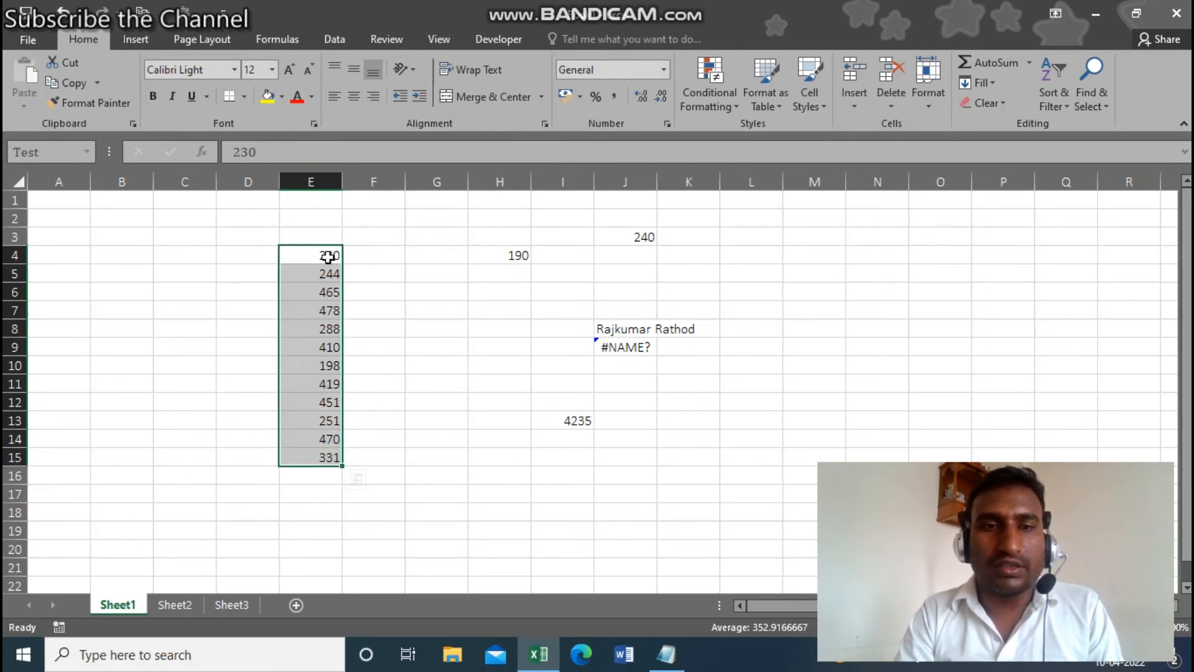
{"action": "left_click_drag", "start_coordinate": [322, 257], "coordinate": [328, 458]}
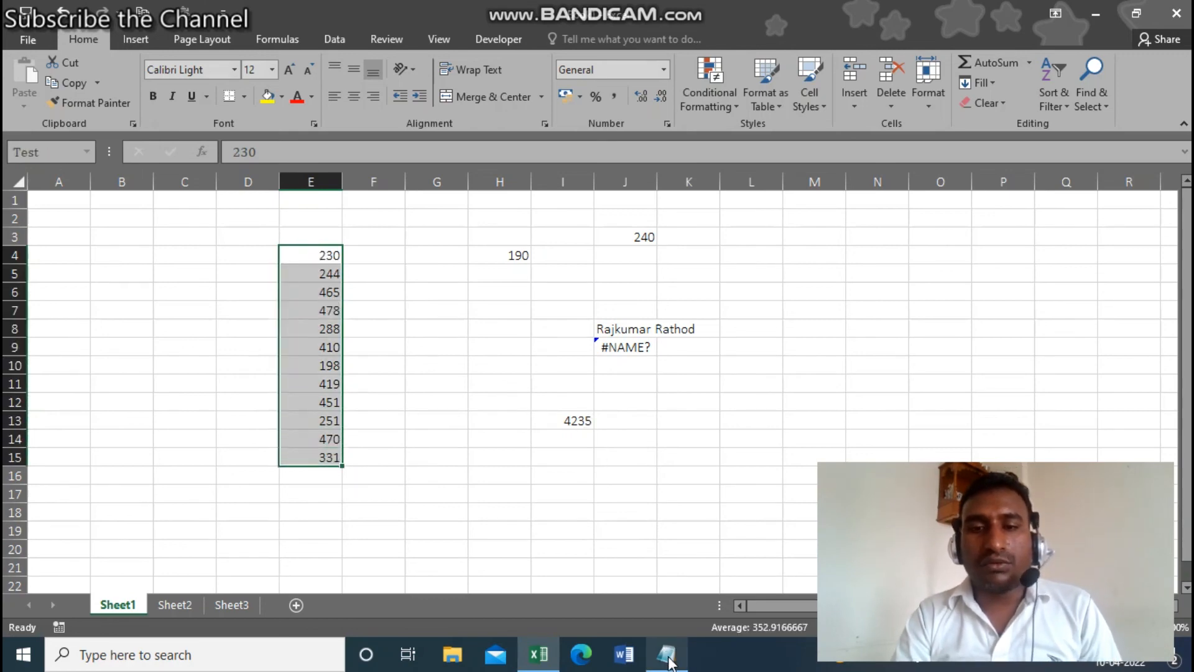
{"action": "left_click", "coordinate": [668, 661]}
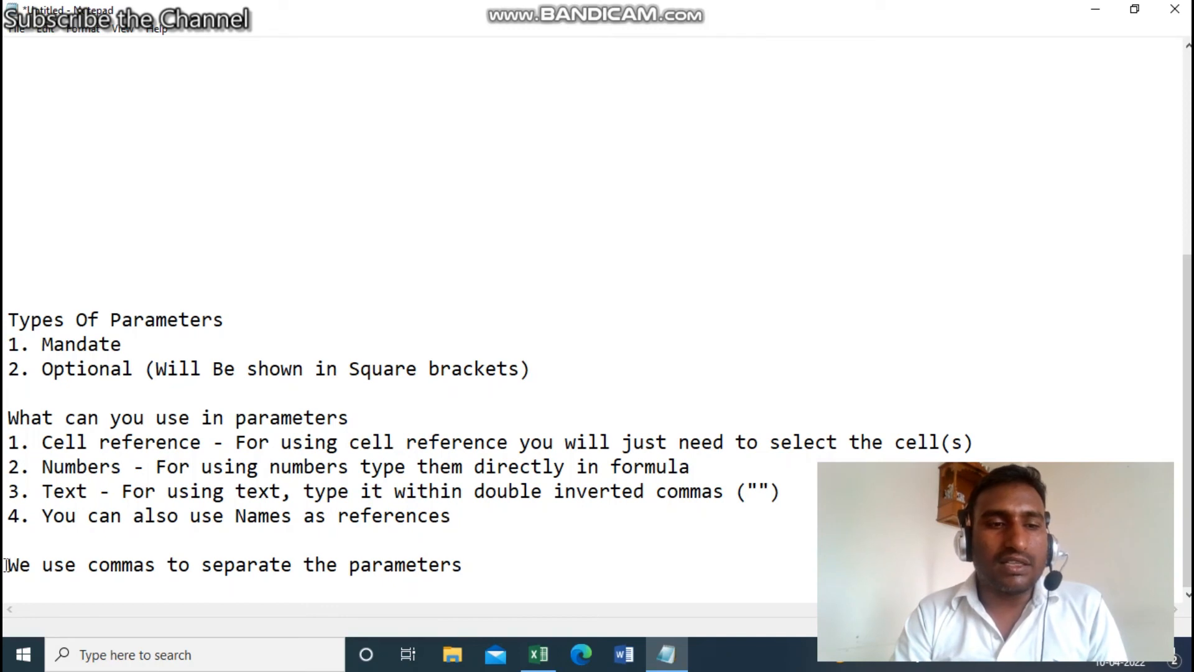
{"action": "left_click_drag", "start_coordinate": [7, 564], "coordinate": [333, 580]}
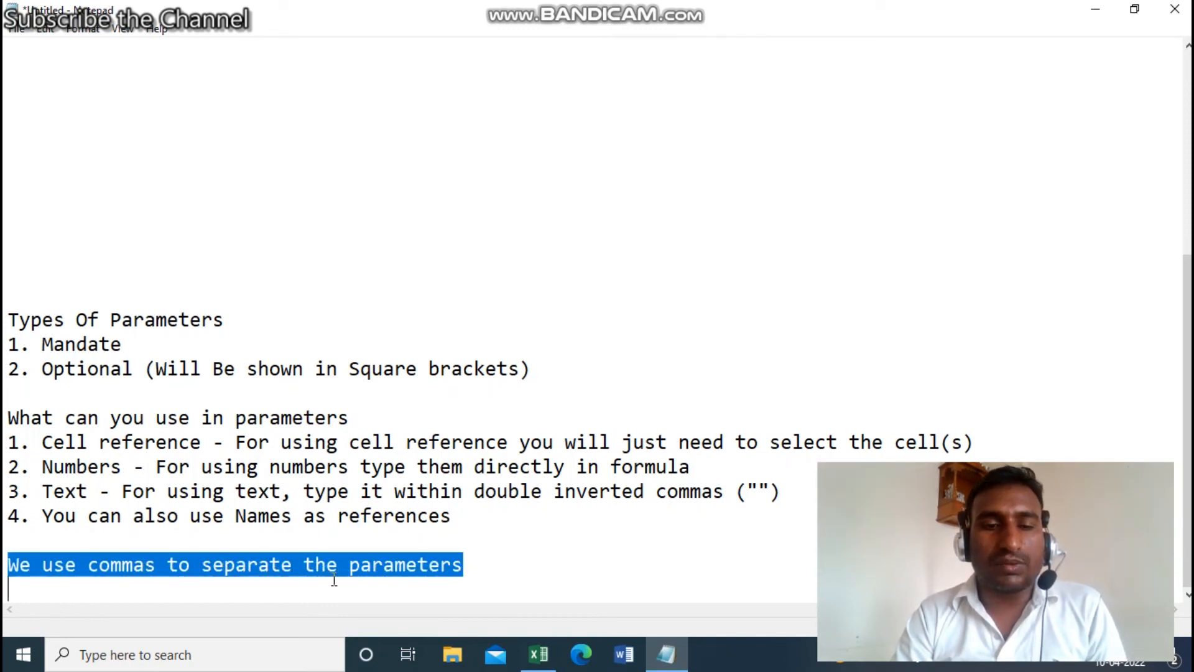
{"action": "left_click", "coordinate": [487, 559]}
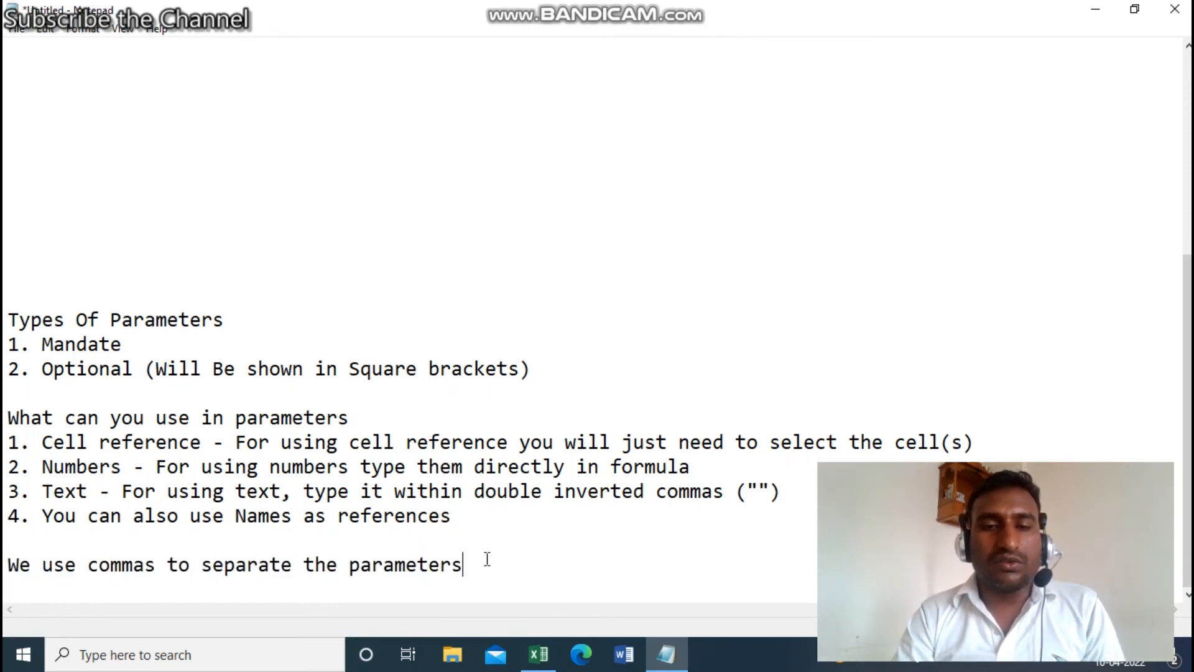
{"action": "left_click", "coordinate": [539, 665]}
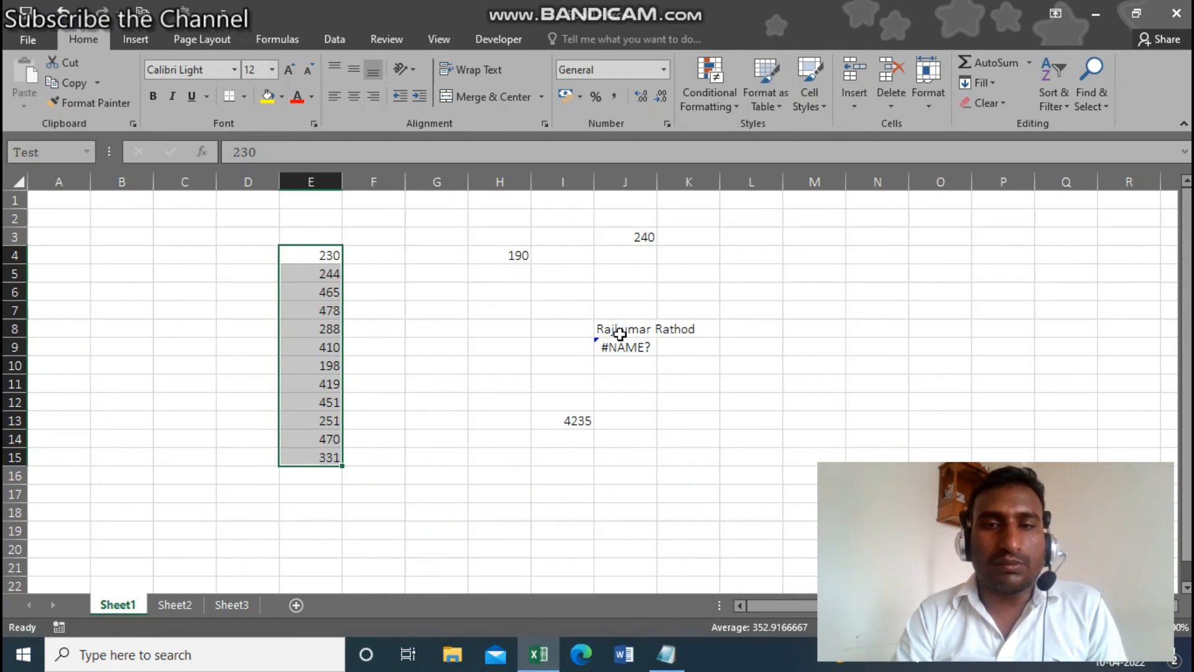
{"action": "left_click", "coordinate": [620, 334]}
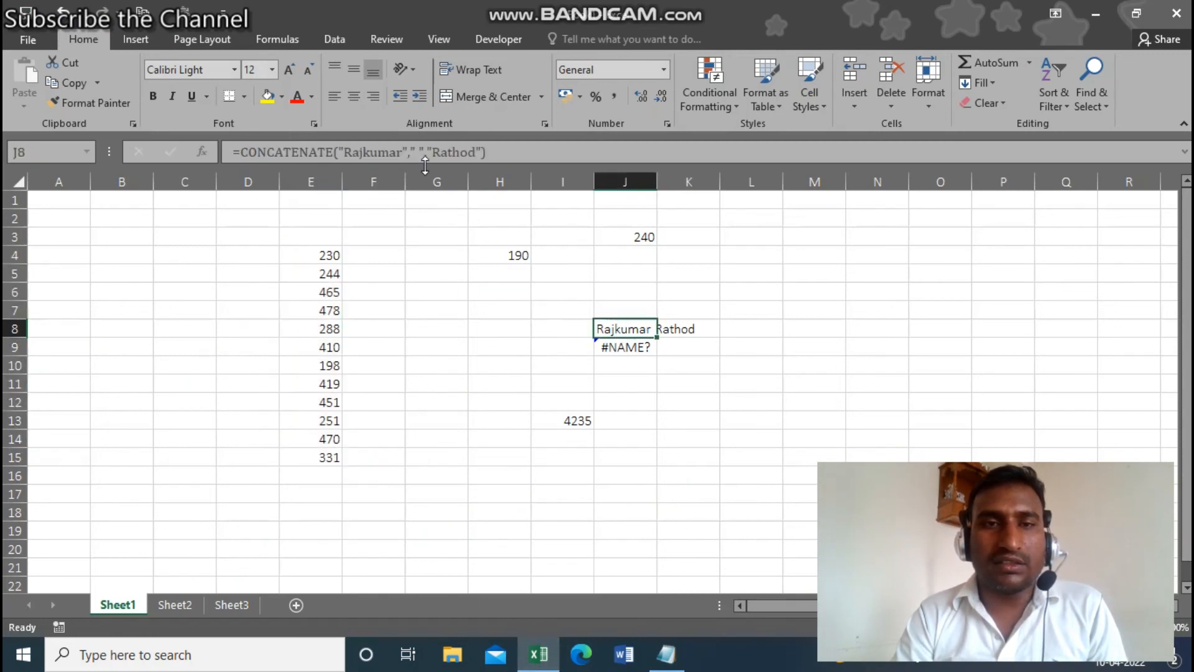
{"action": "left_click", "coordinate": [413, 153]}
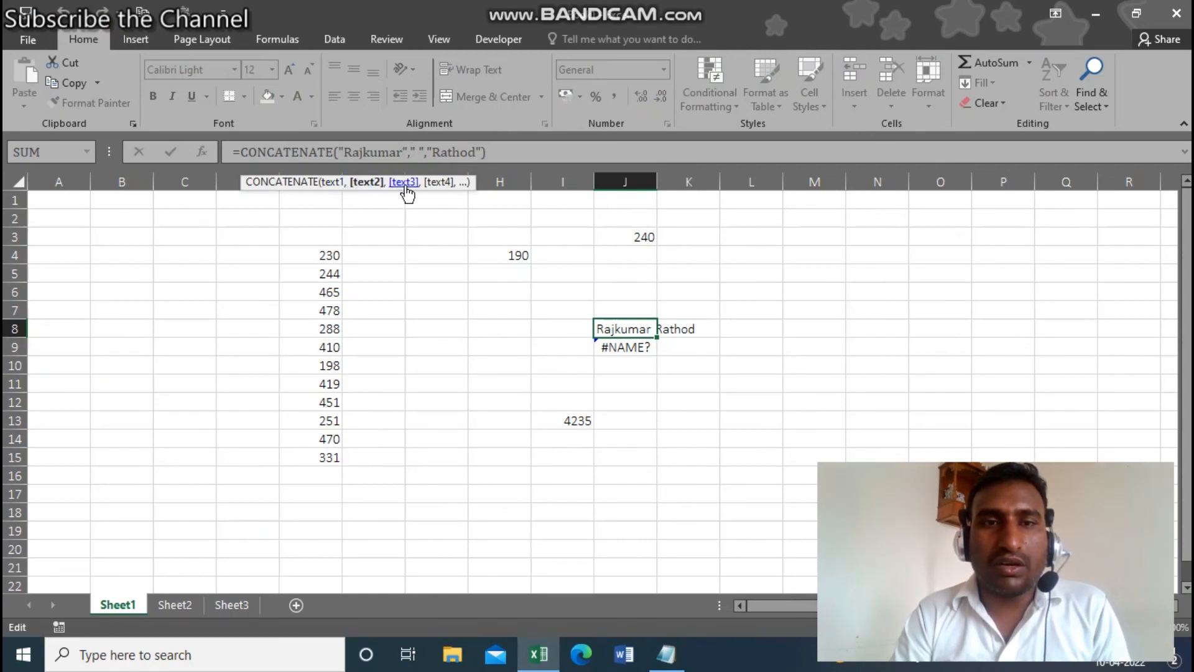
{"action": "left_click", "coordinate": [516, 155]}
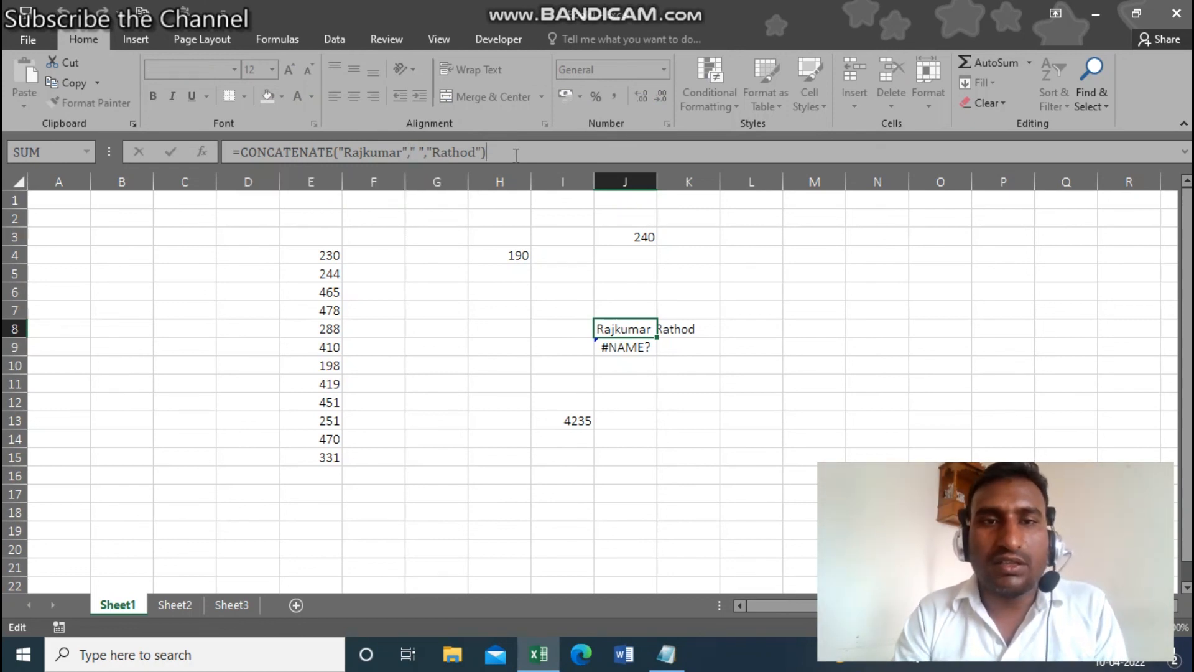
{"action": "key", "text": "Return"}
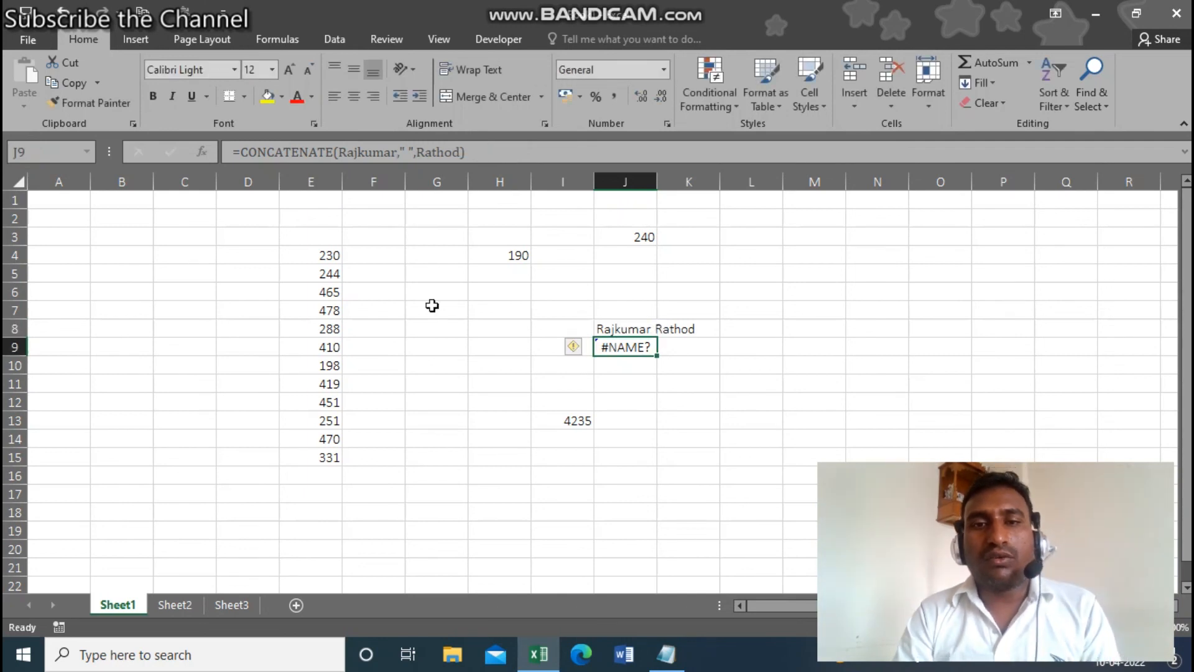
{"action": "left_click", "coordinate": [433, 330]}
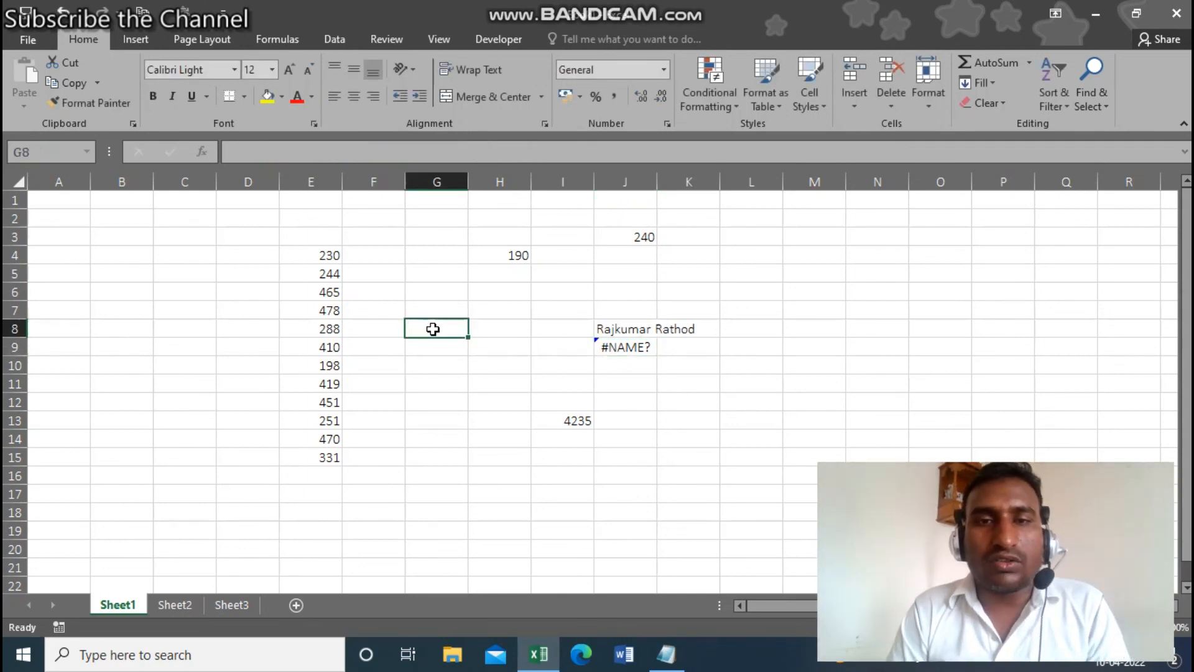